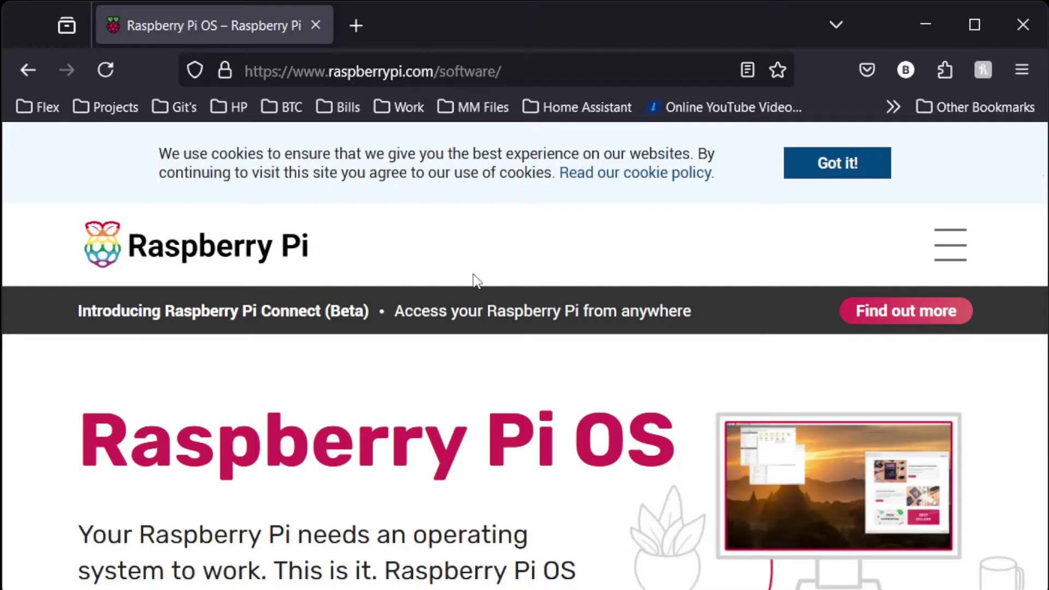
Step: Scroll the Raspberry Pi software page to the Imager downloads and apt install command, then back up
scroll(492, 398, "down", 10)
scroll(496, 415, "up", 2)
scroll(498, 415, "up", 2)
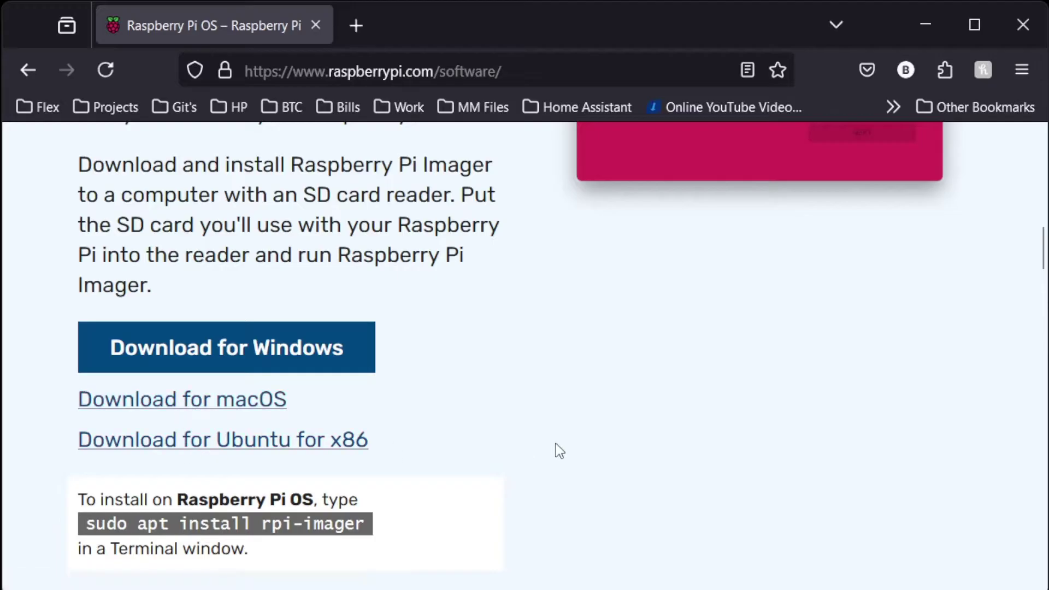
double_click(223, 523)
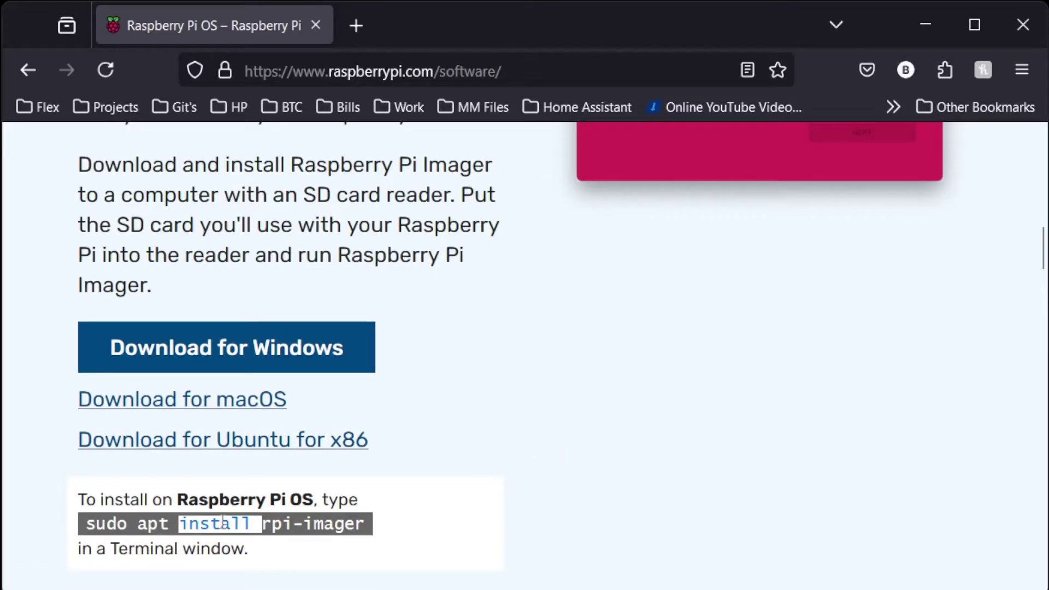
left_click(391, 536)
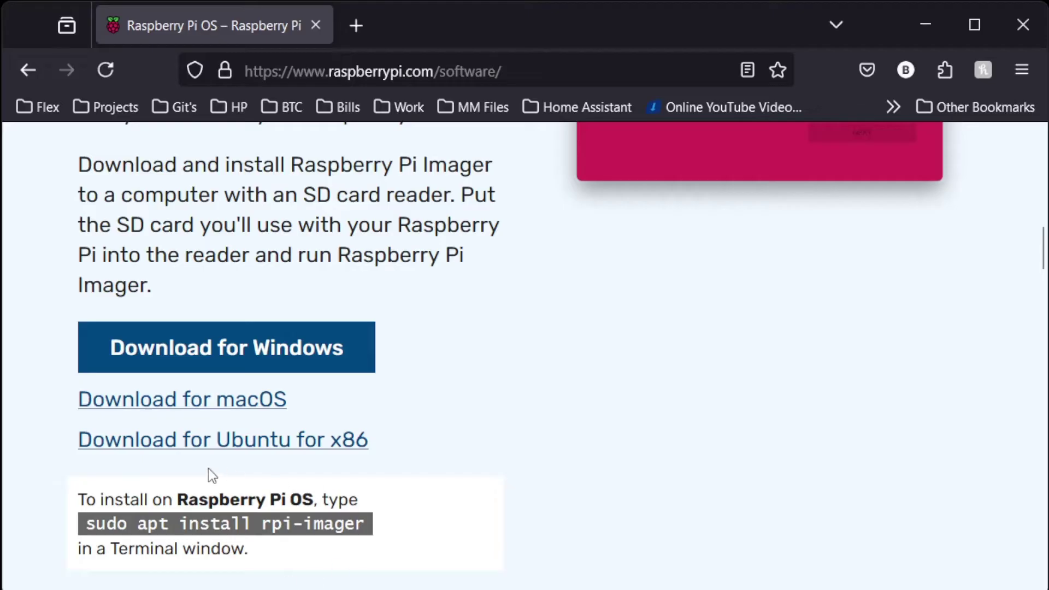
scroll(455, 496, "up", 15)
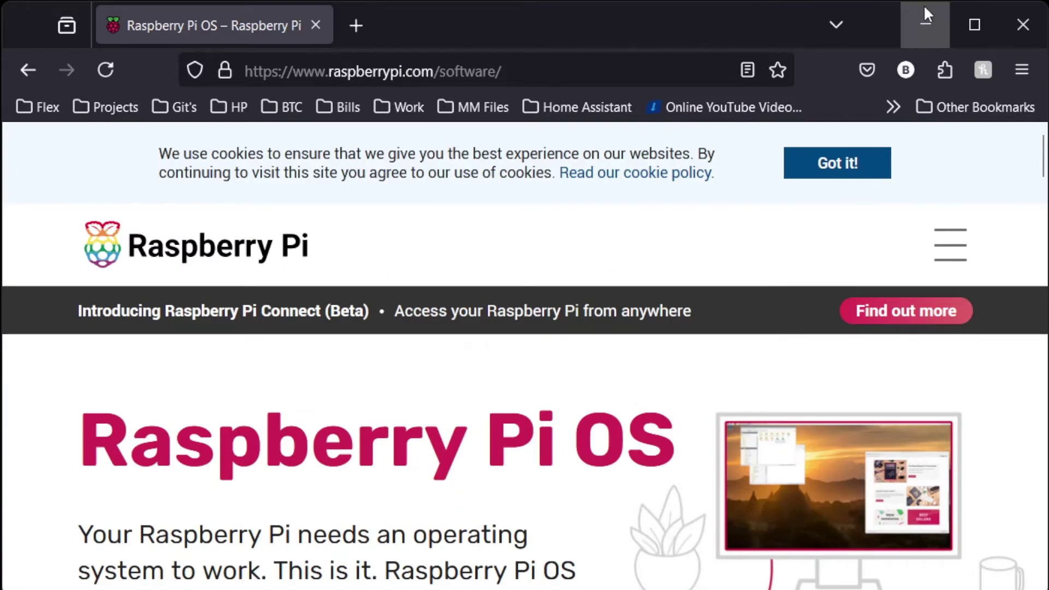
Step: In Raspberry Pi Imager, select Raspberry Pi 5 and Raspberry Pi OS Lite (64-bit)
left_click(925, 17)
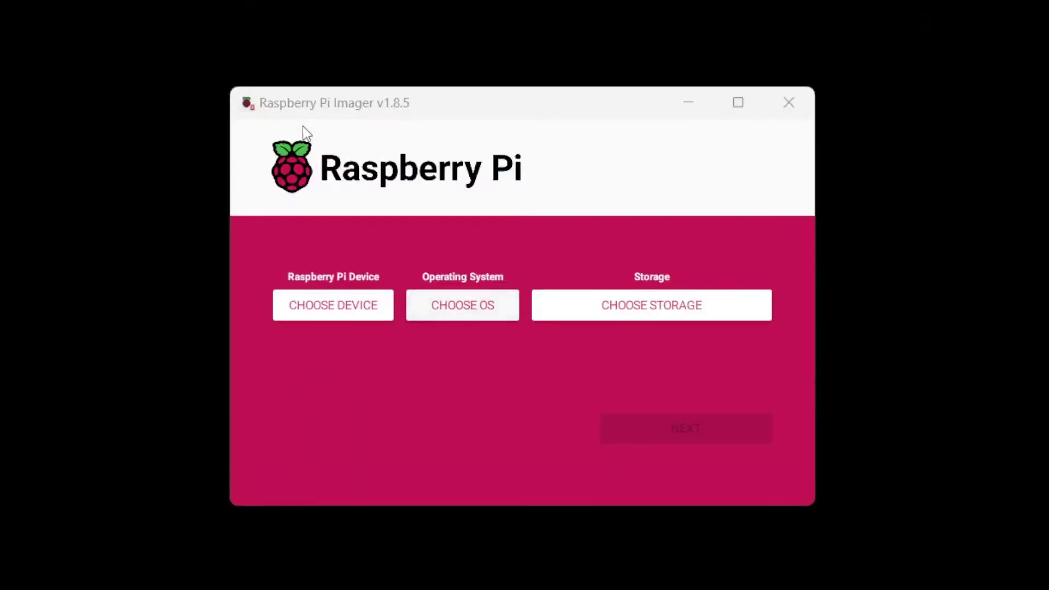
left_click(337, 306)
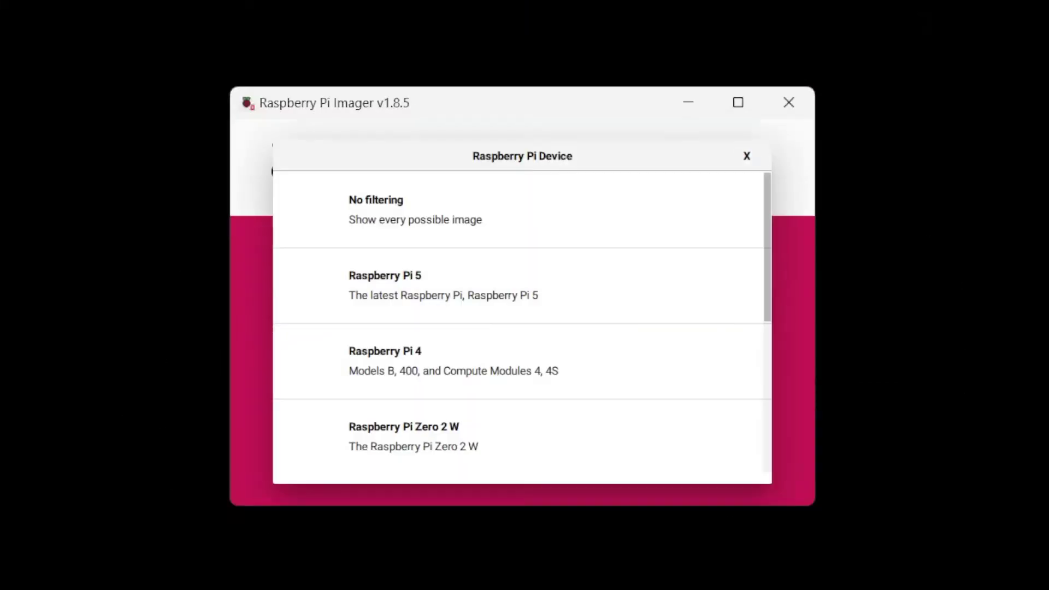
left_click(413, 295)
left_click(459, 299)
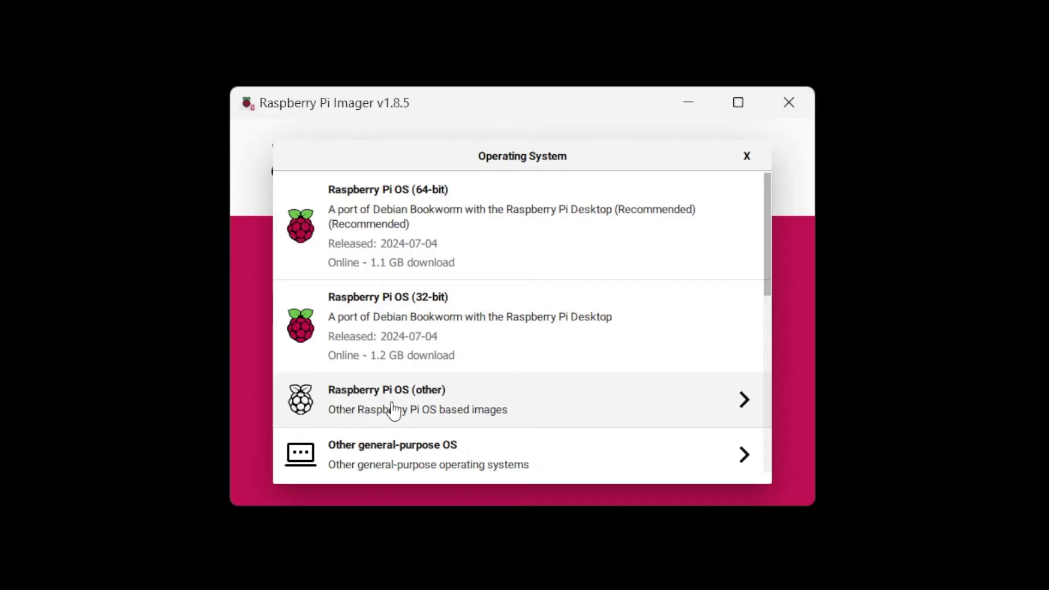
left_click(509, 406)
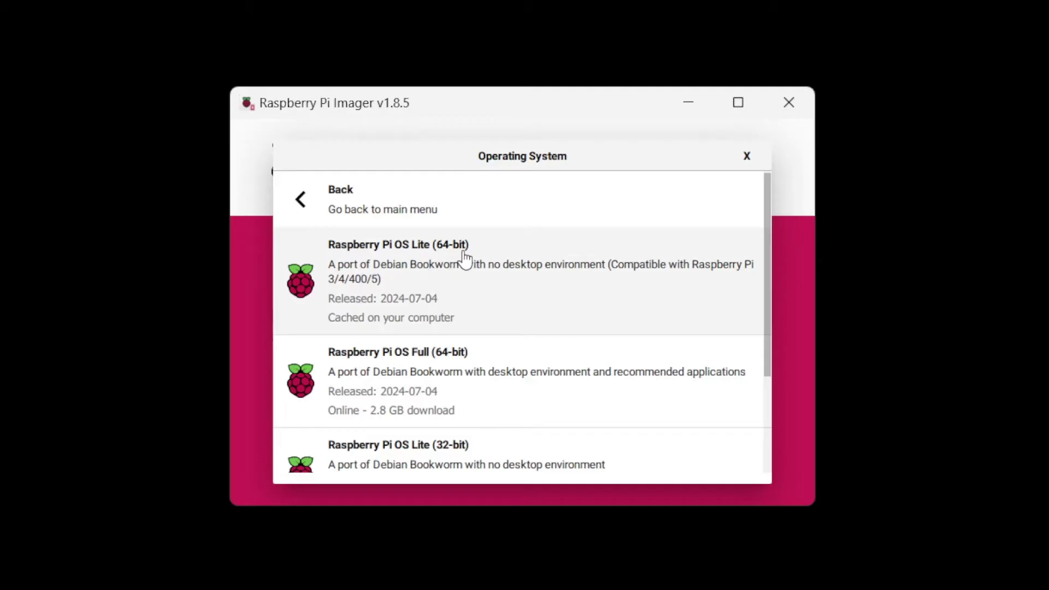
left_click(633, 290)
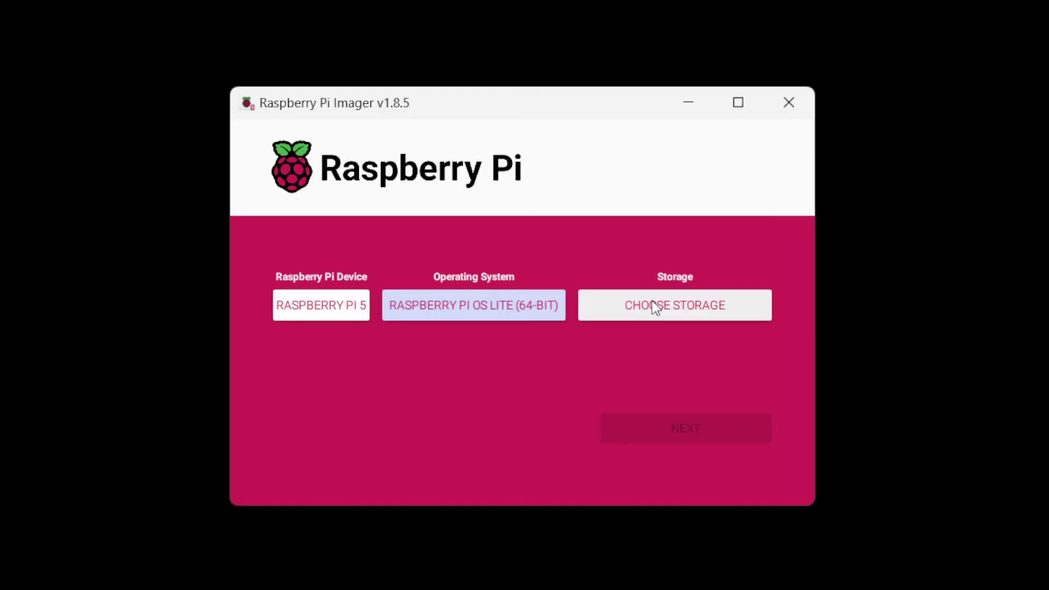
Step: Choose the SDXC SCSI disk as the storage target and continue
left_click(652, 303)
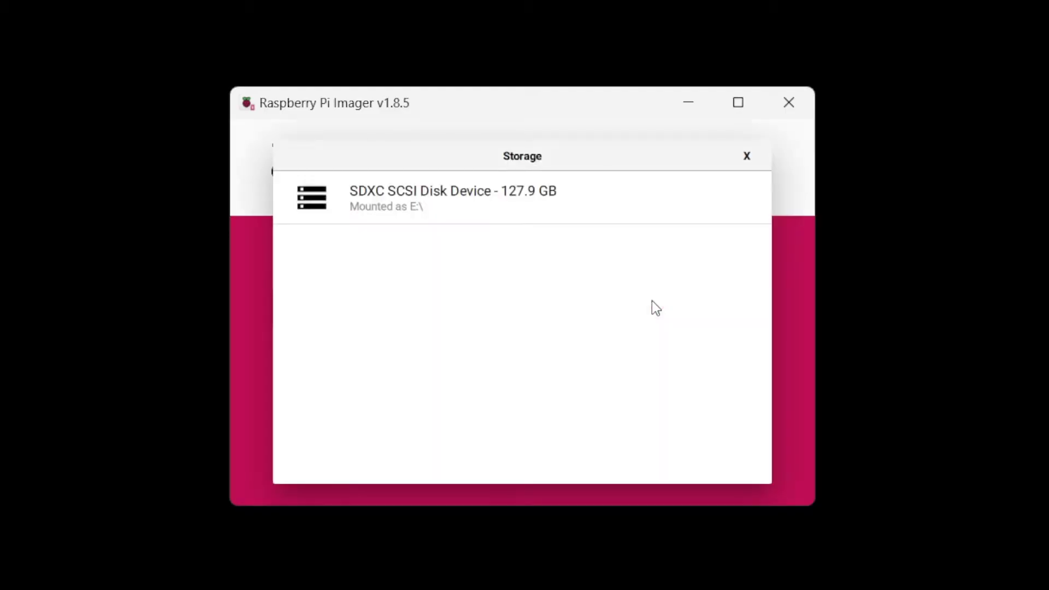
left_click(562, 211)
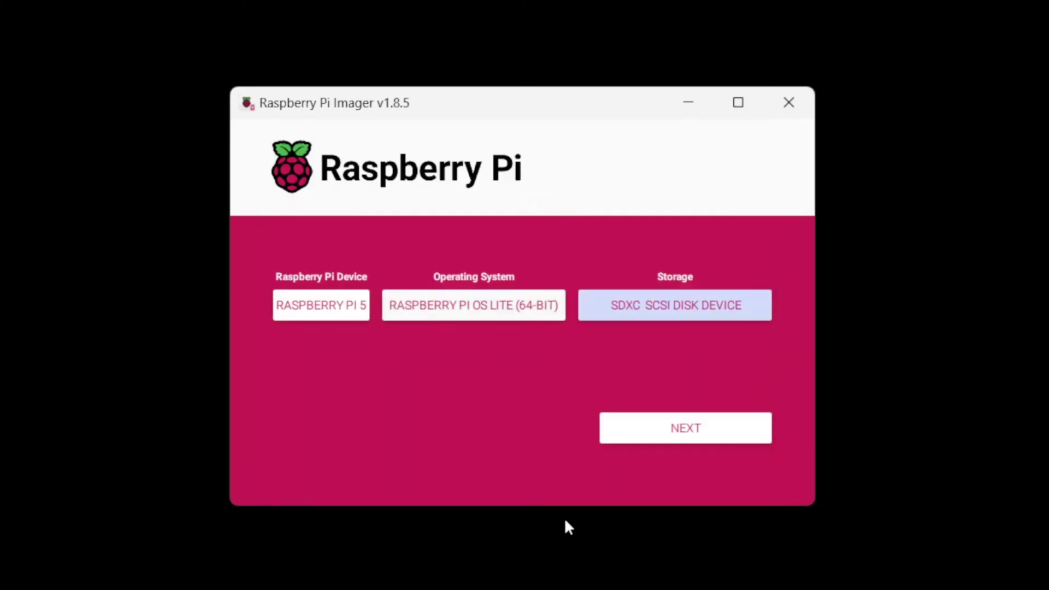
left_click(708, 440)
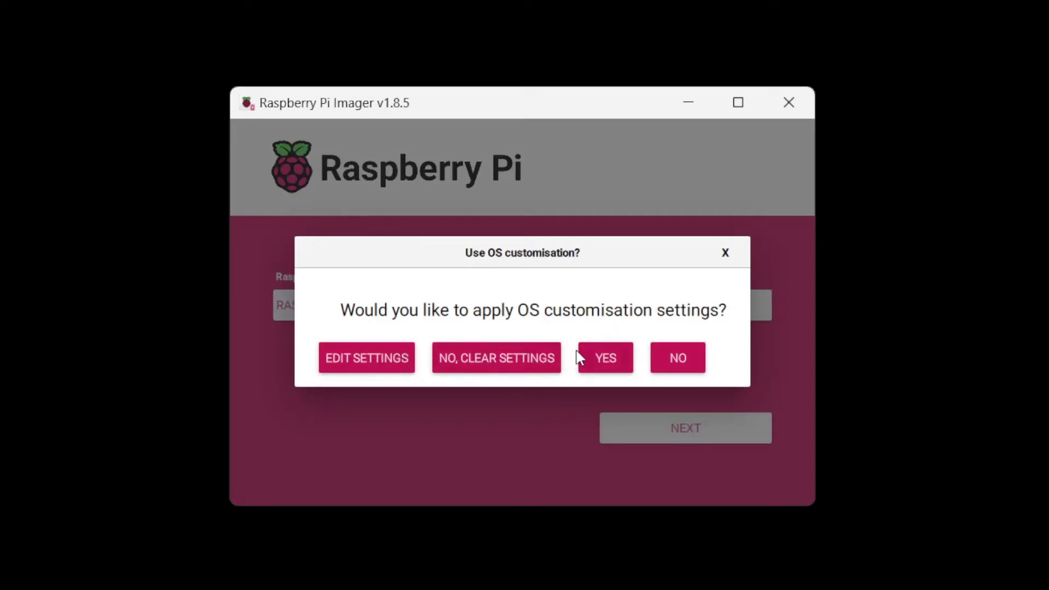
Step: Review the OS customisation: hostname retropie, user pi, password, SSH service and imaging options
left_click(397, 357)
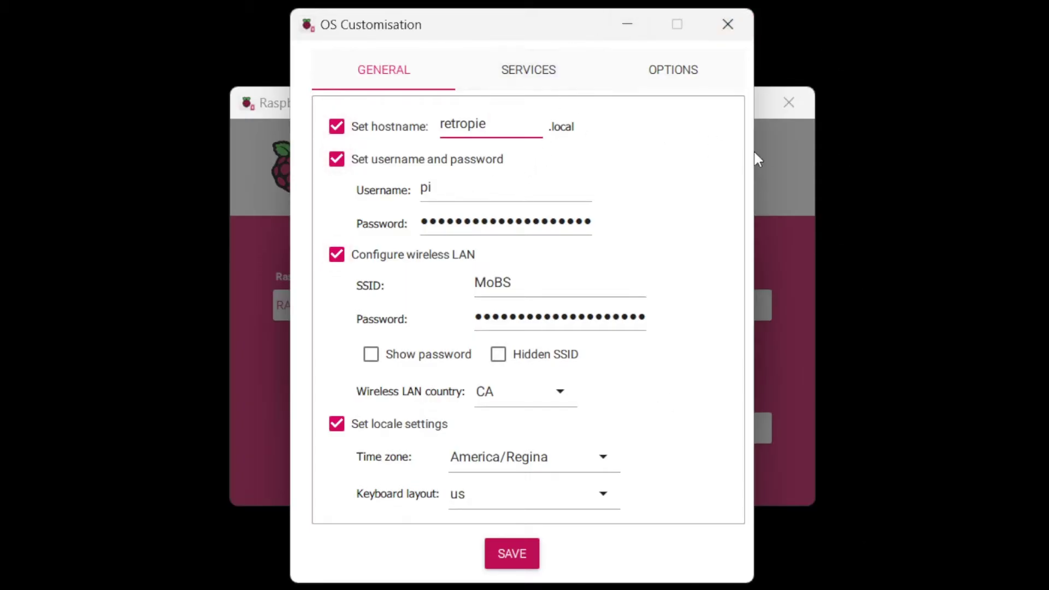
double_click(464, 125)
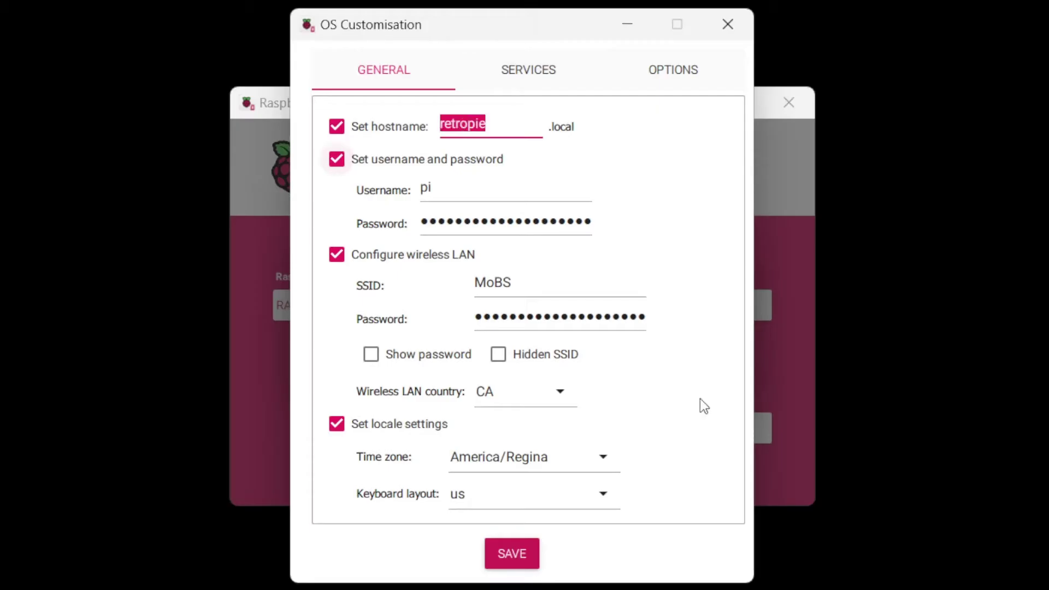
left_click(454, 187)
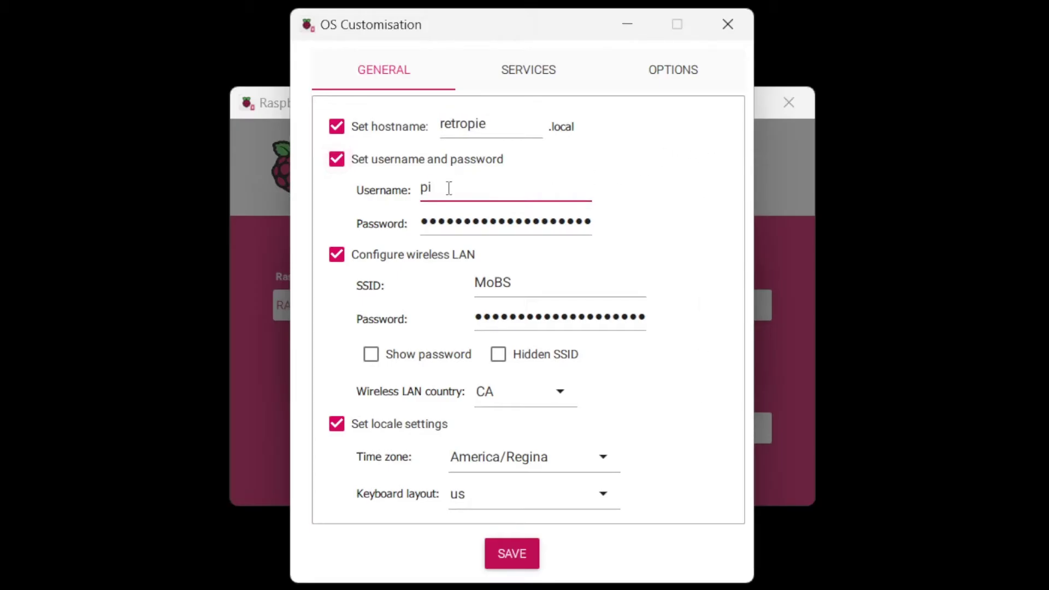
left_click(473, 226)
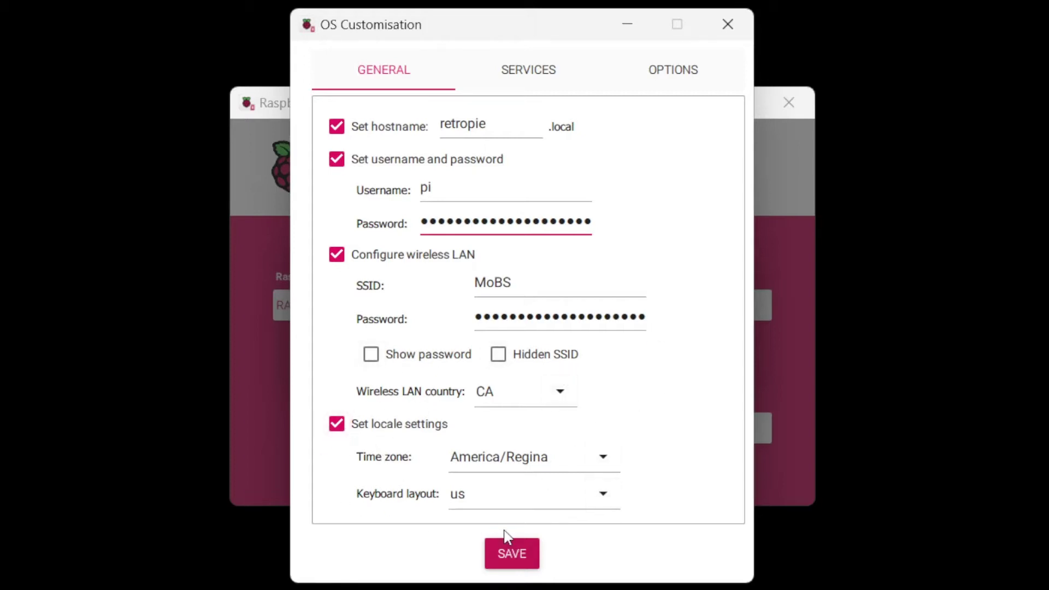
left_click(520, 65)
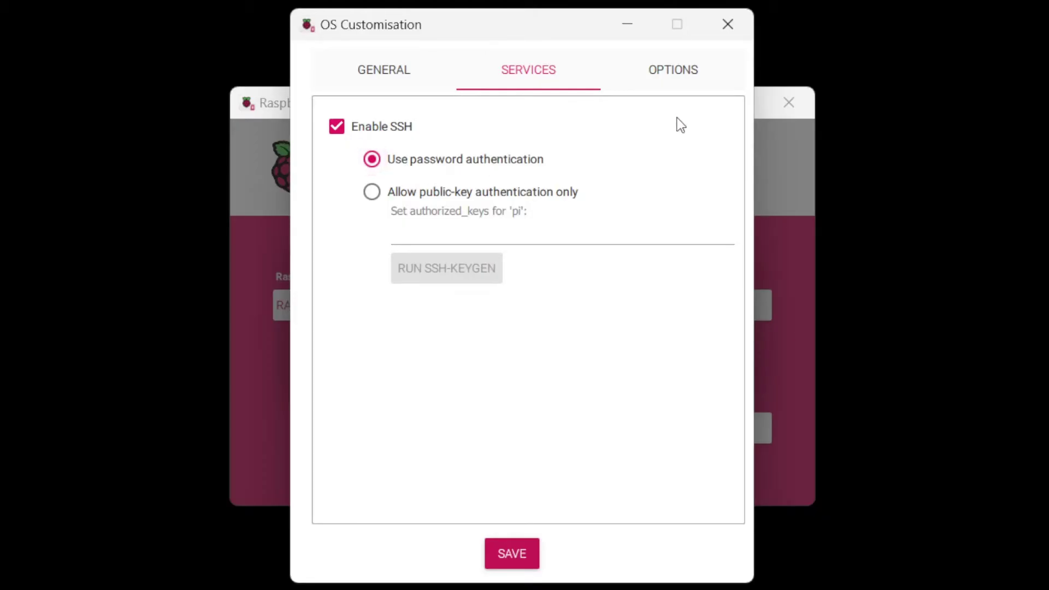
left_click(673, 96)
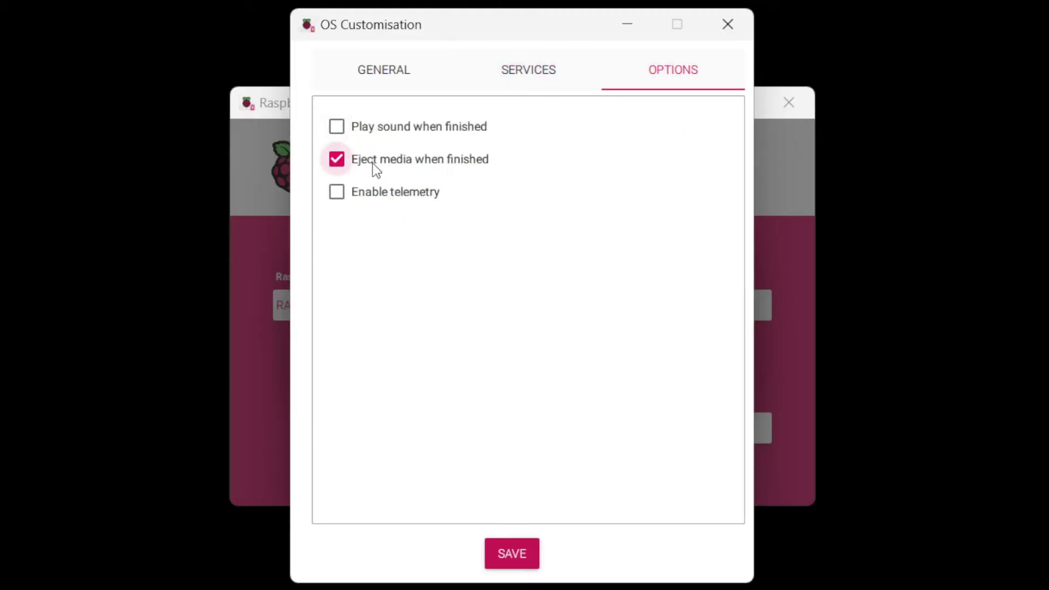
Step: Save and apply the customisation, then confirm erasing the SDXC card to write the image
left_click(525, 562)
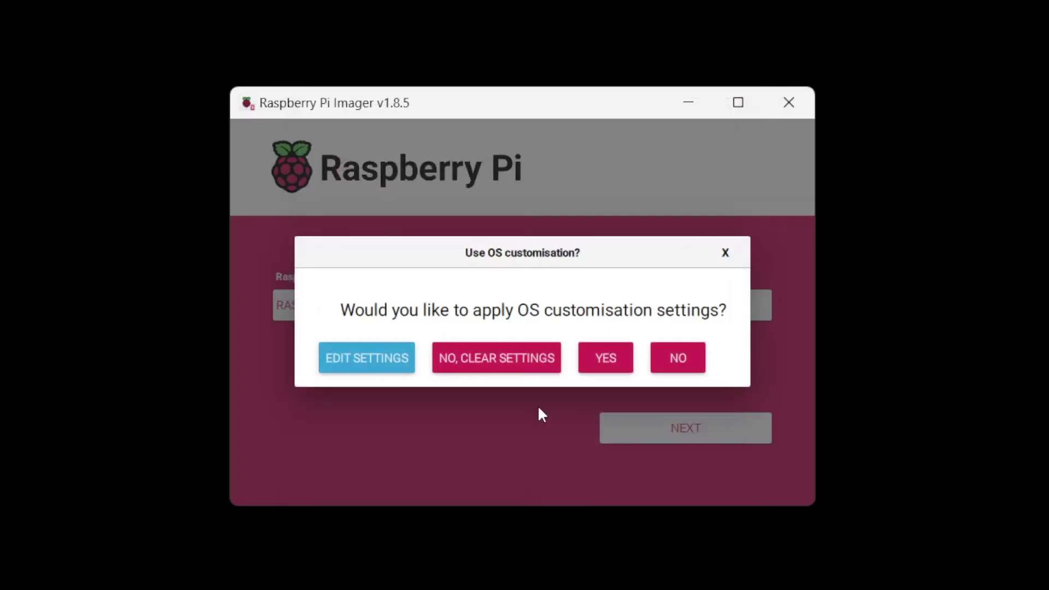
left_click(614, 355)
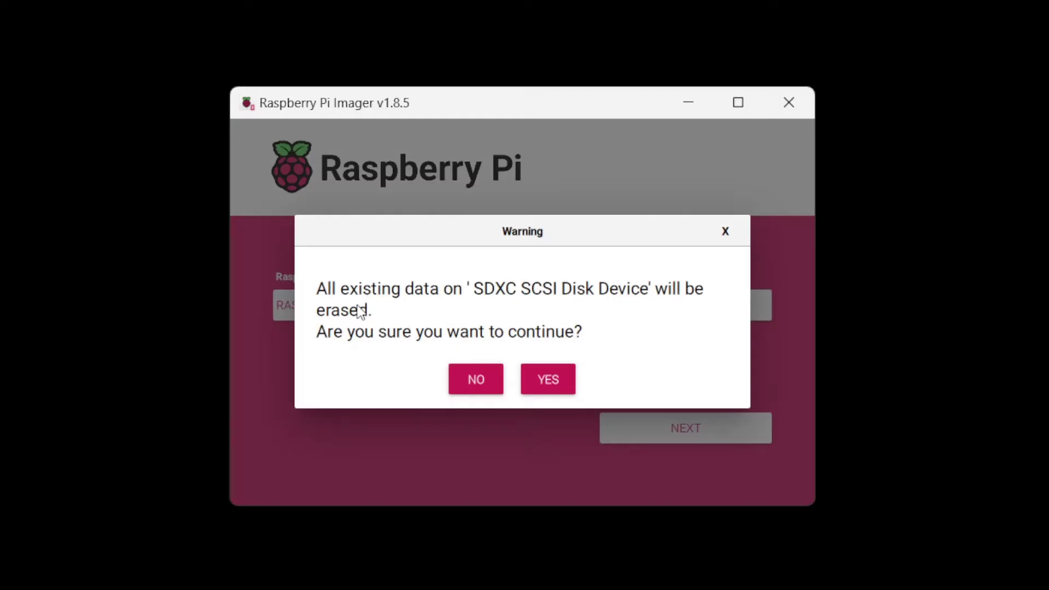
left_click(556, 388)
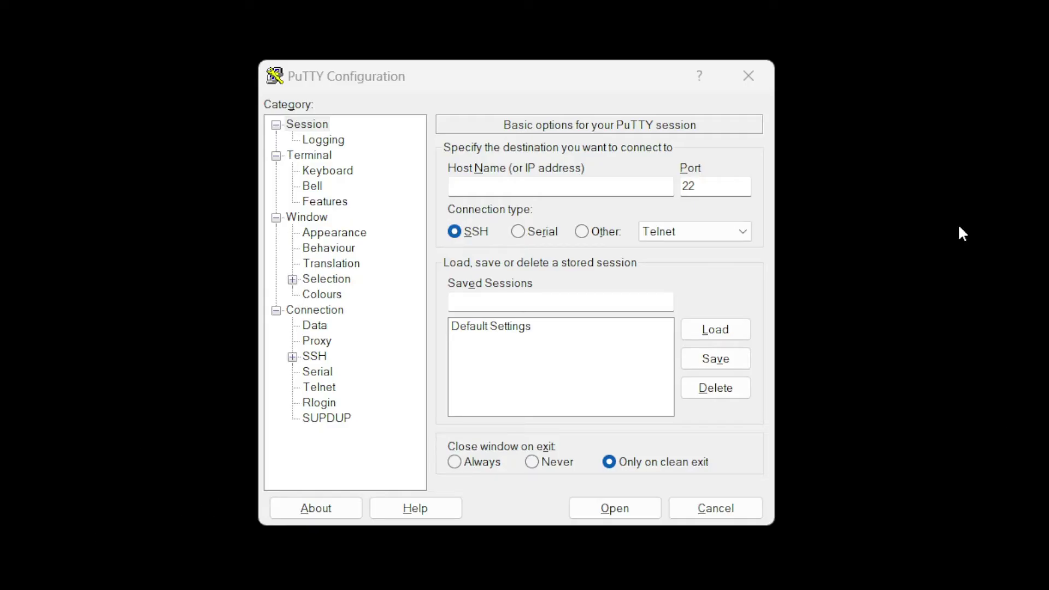
Step: Enter 11.11.11.215 as the PuTTY host name for an SSH connection on port 22
left_click(613, 185)
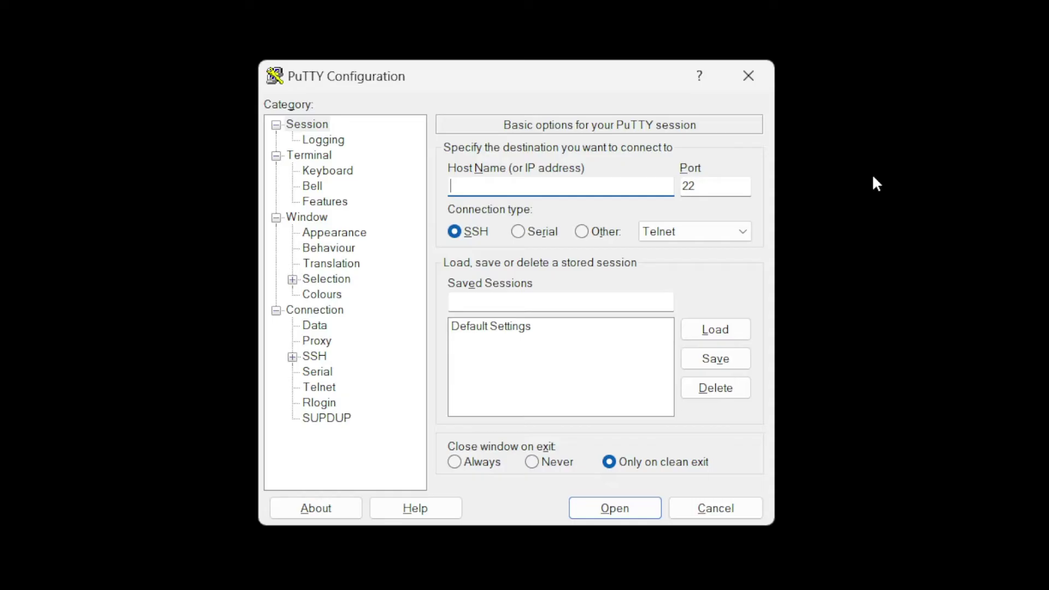
type("11.11.11.215")
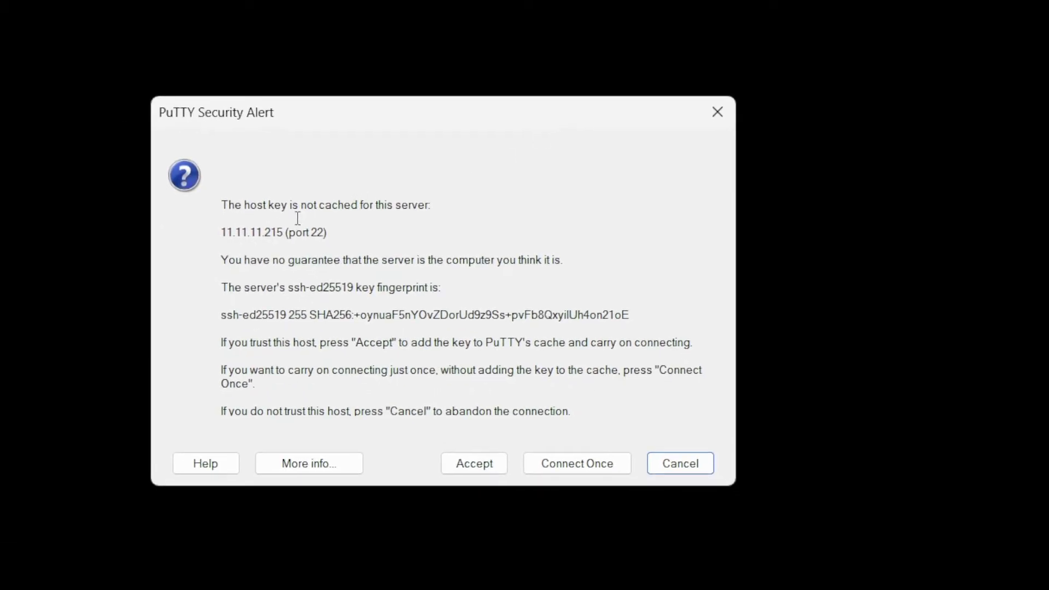
Step: Inspect the ssh-ed25519 host key warning and move the security alert dialog
left_click_drag(297, 205, 456, 249)
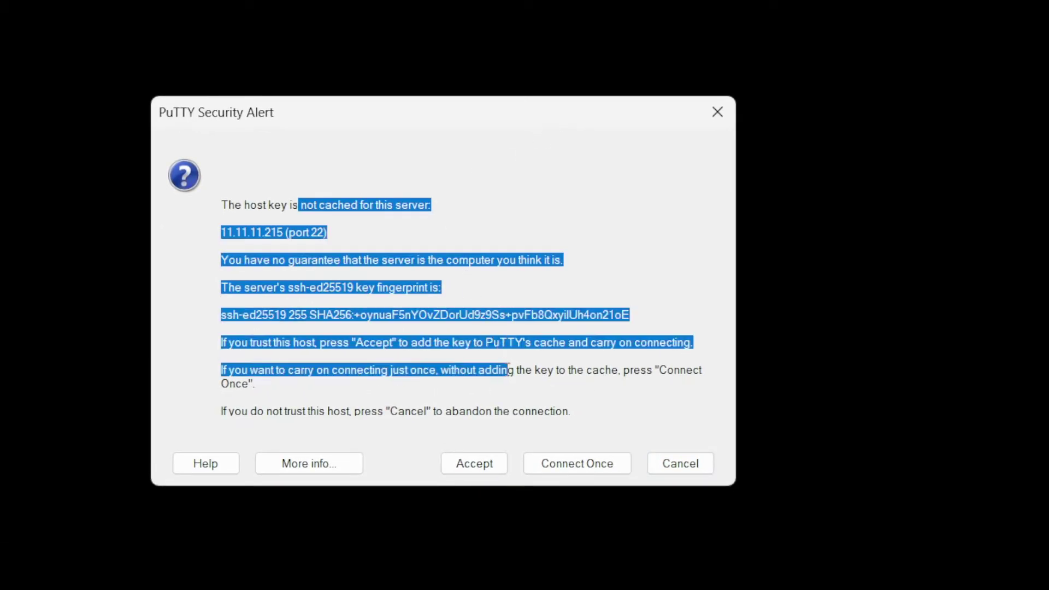
left_click_drag(511, 377, 588, 424)
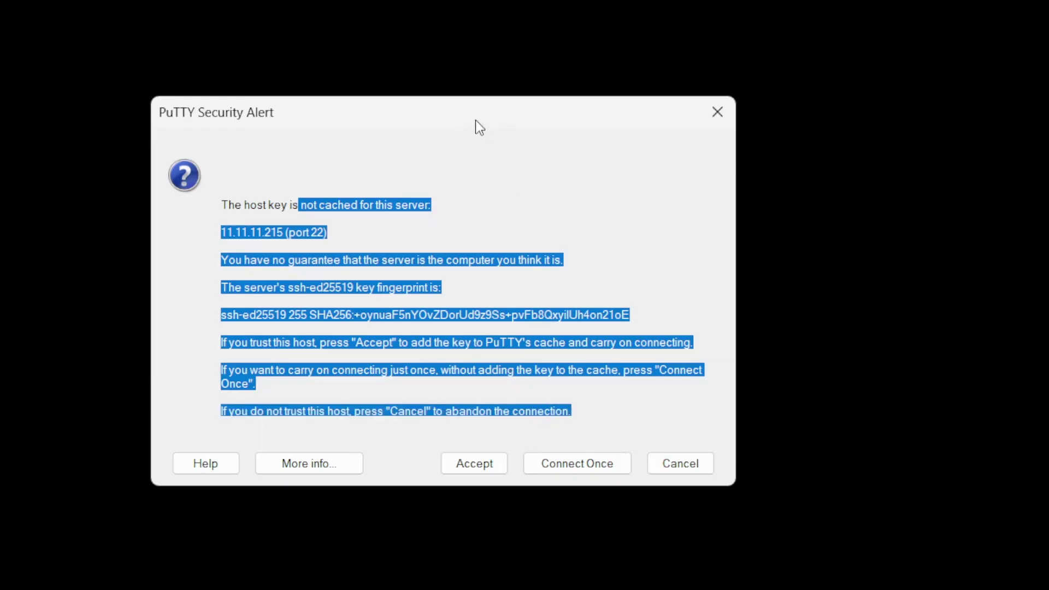
left_click(397, 205)
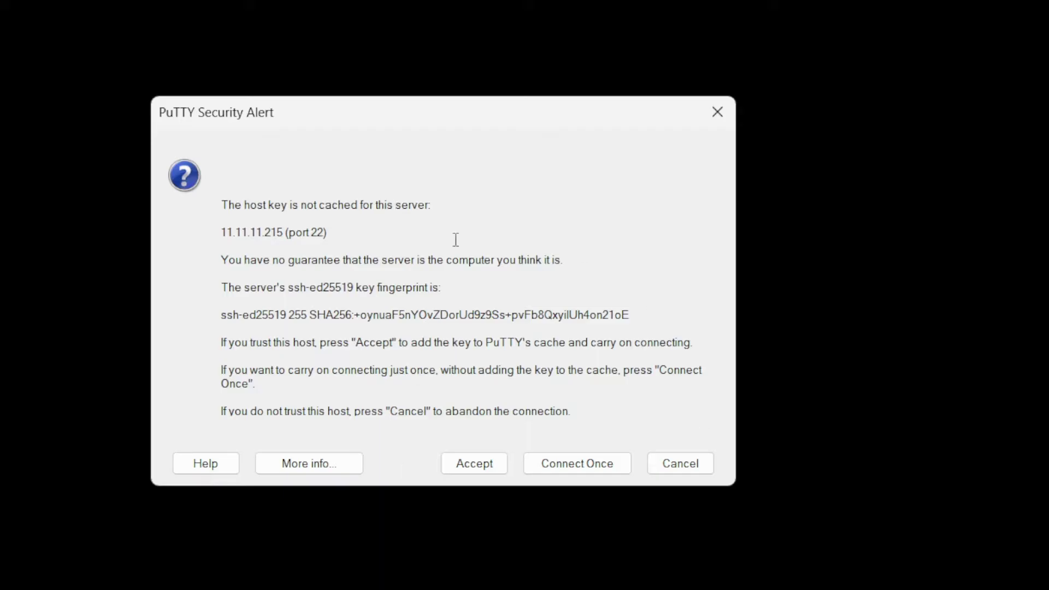
left_click_drag(403, 124, 457, 100)
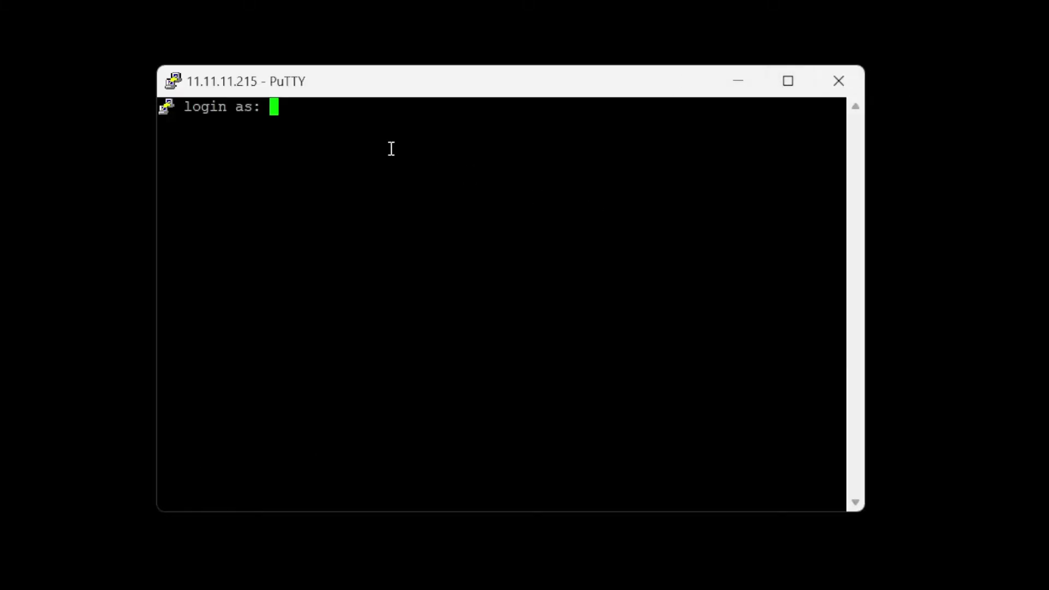
Step: Log in to the Pi as user pi with its password and enlarge the terminal window
type("pi")
key("Return")
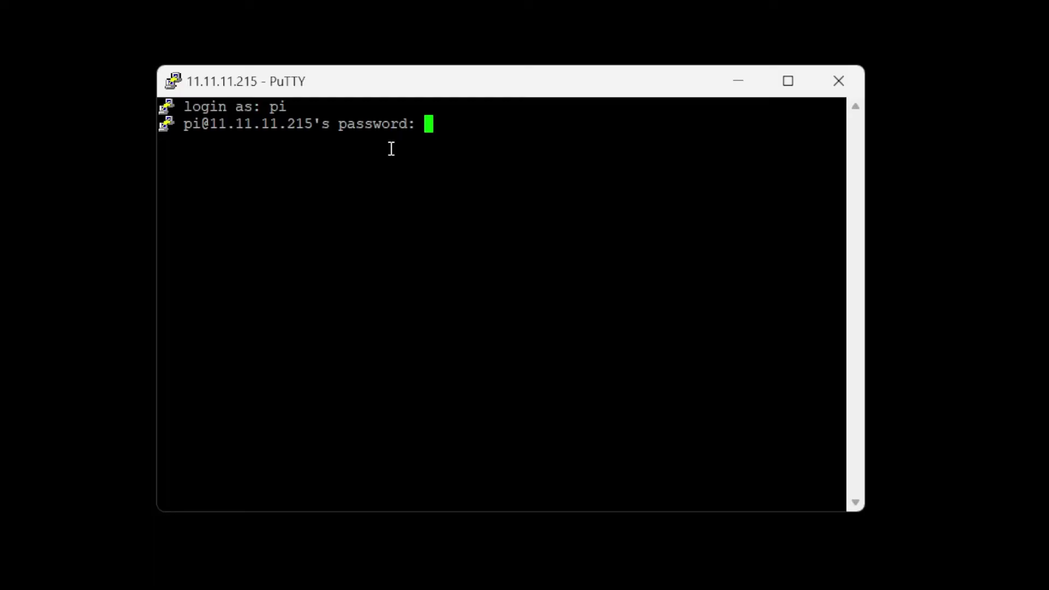
key("Return")
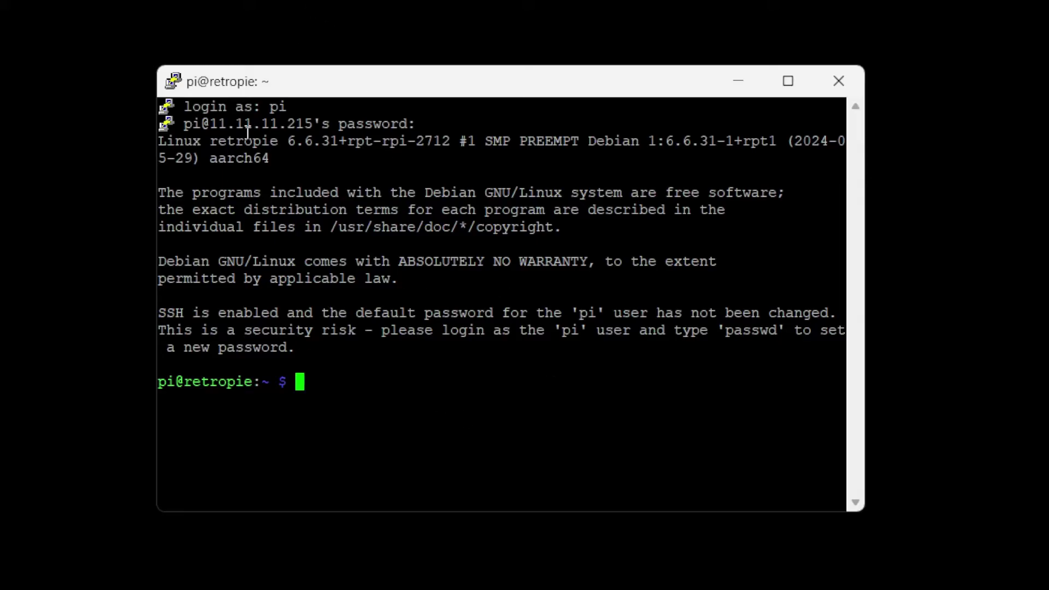
left_click_drag(157, 65, 29, 16)
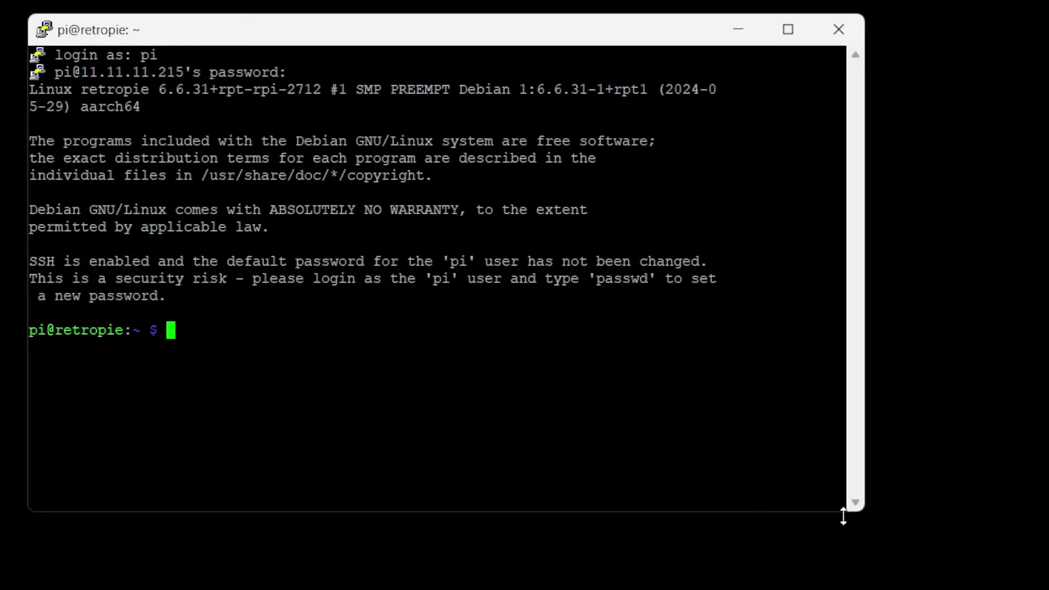
left_click_drag(856, 517, 1024, 576)
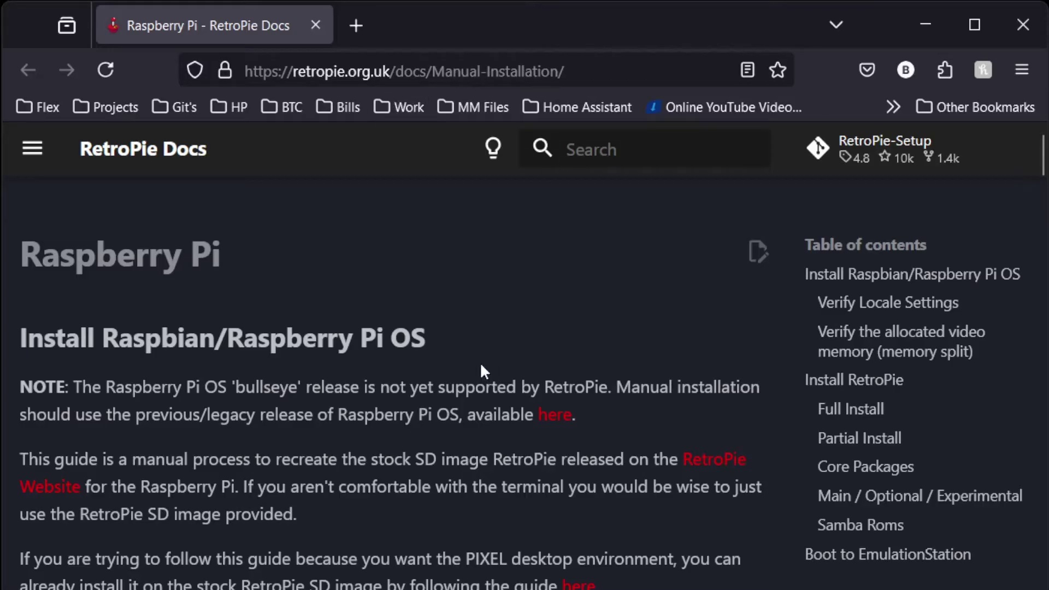
Step: Scroll the RetroPie manual-installation guide down to the 'sudo apt update && sudo apt upgrade' block
scroll(449, 336, "down", 2)
scroll(451, 337, "down", 10)
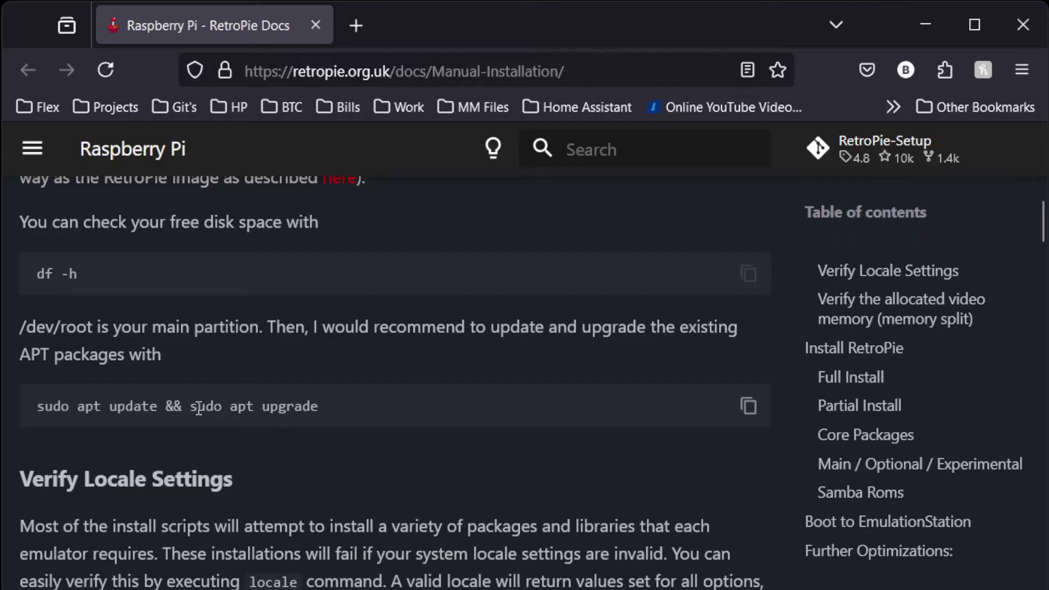
Step: Copy and run 'sudo apt update && sudo apt upgrade' in PuTTY, confirming with y
left_click(749, 407)
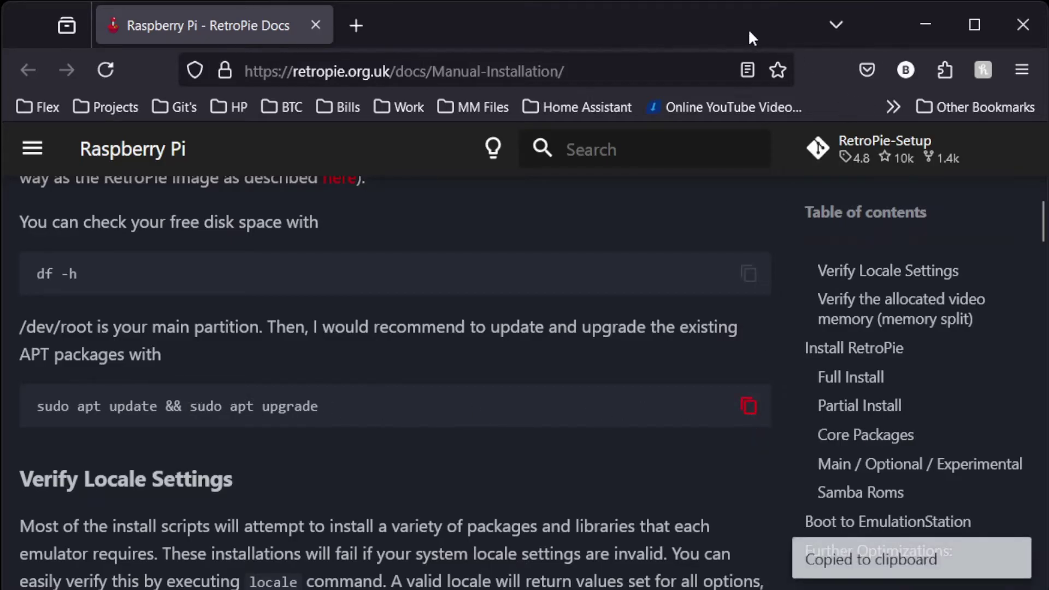
left_click(924, 24)
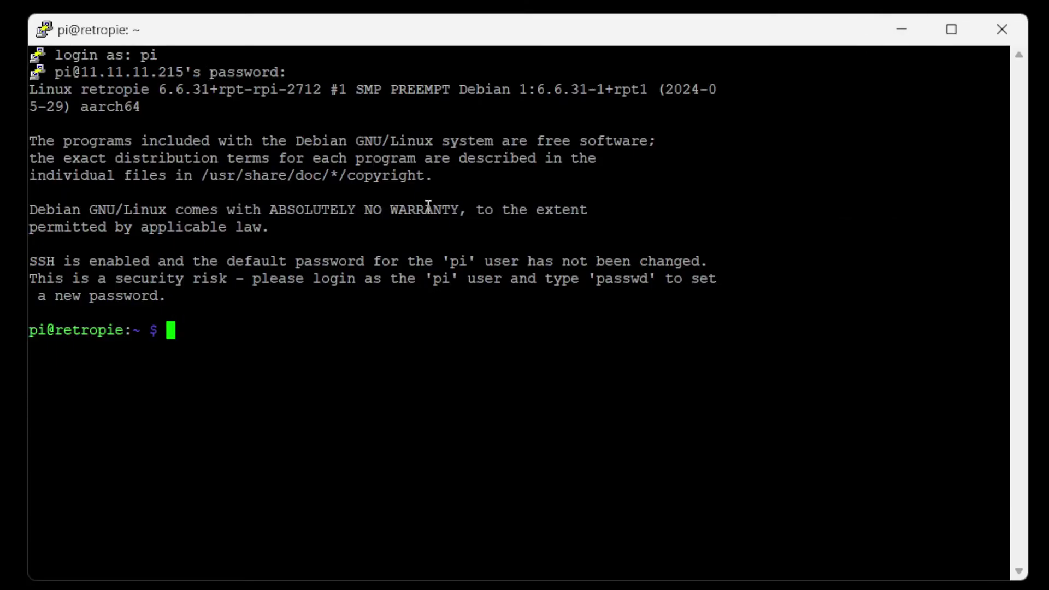
right_click(308, 363)
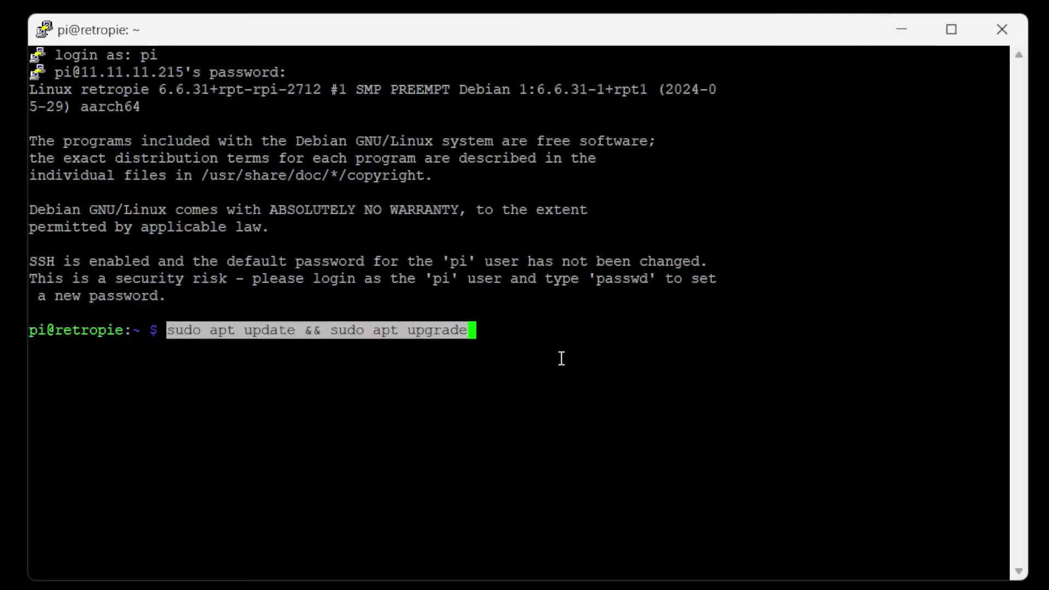
key("Return")
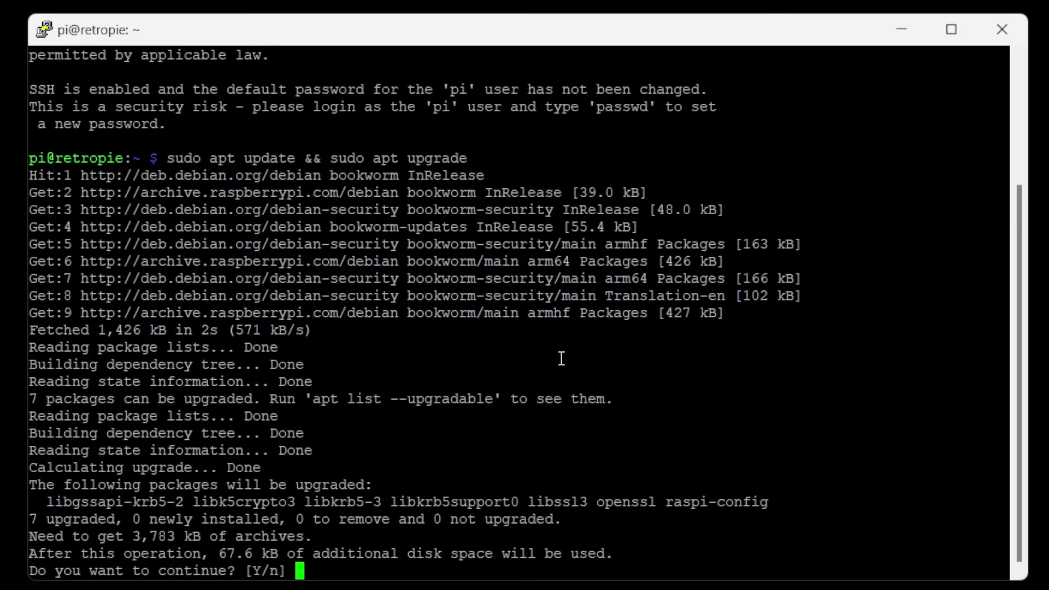
type("y")
key("Return")
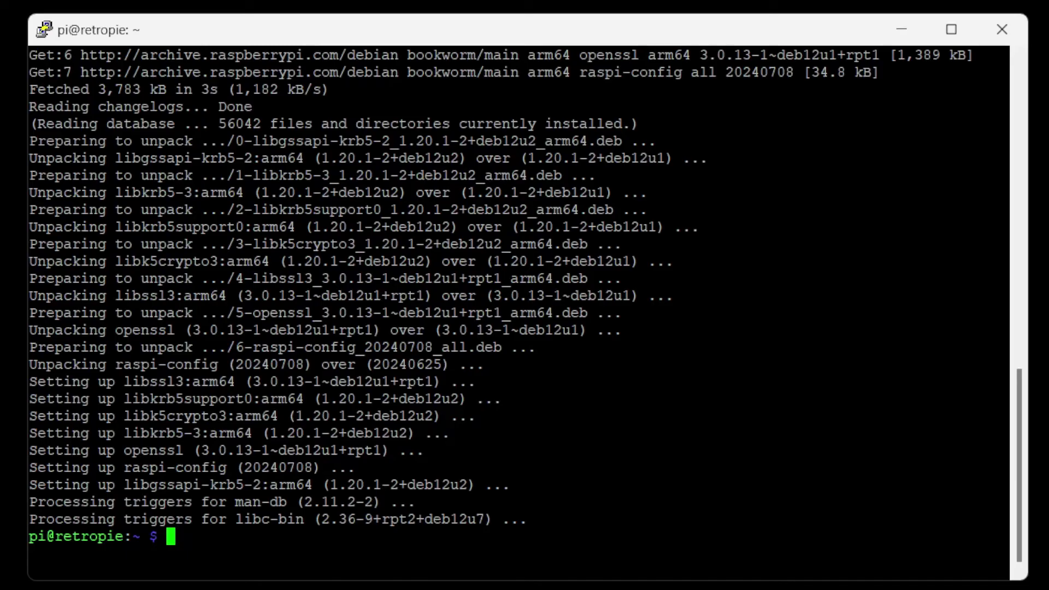
Step: Copy 'sudo apt install git lsb-release' from the guide's Install RetroPie section
key("alt+Tab")
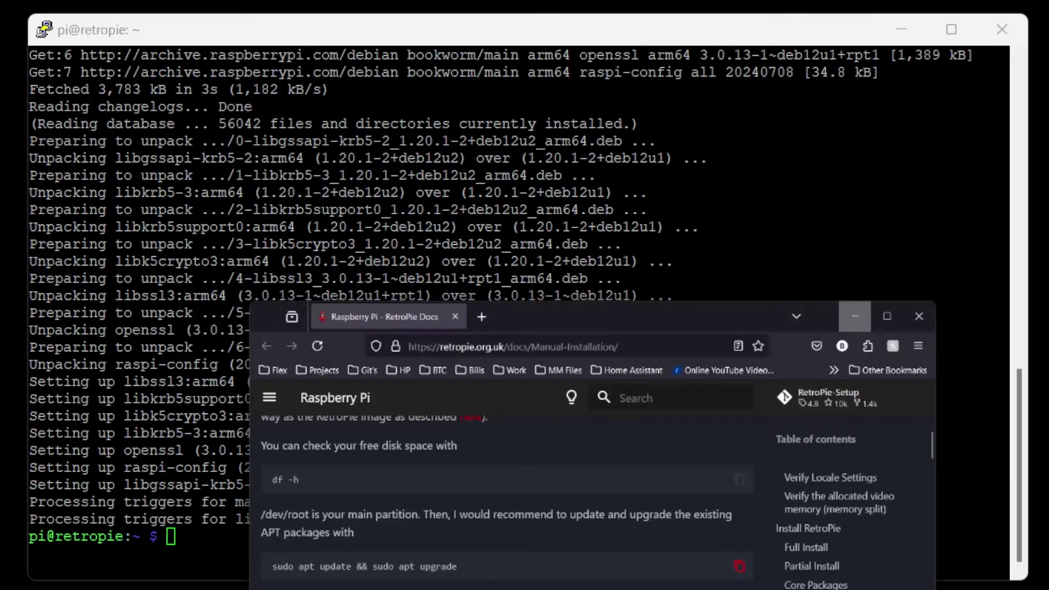
scroll(457, 465, "down", 4)
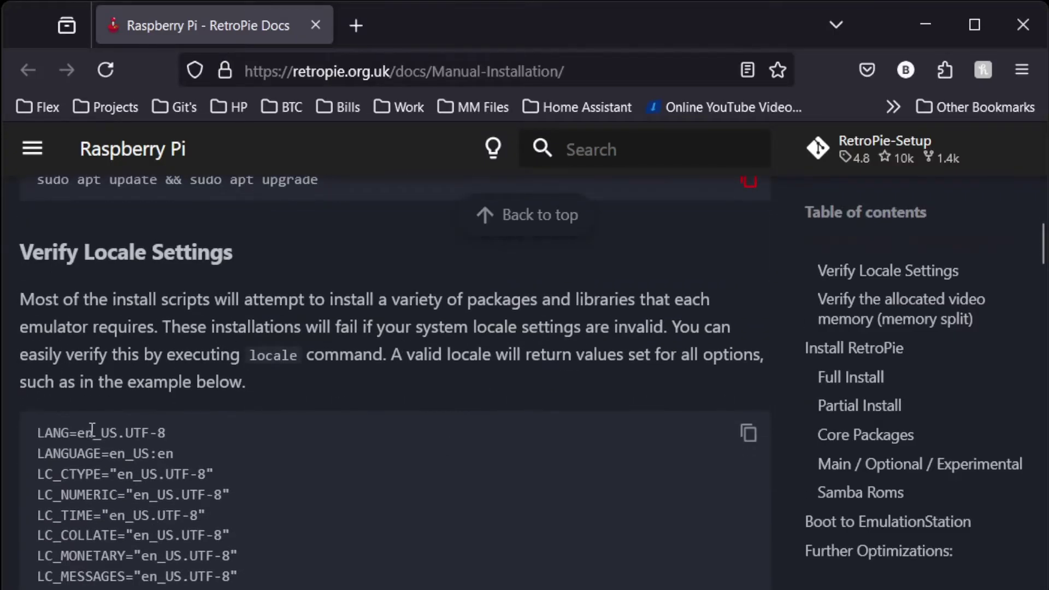
scroll(176, 549, "down", 4)
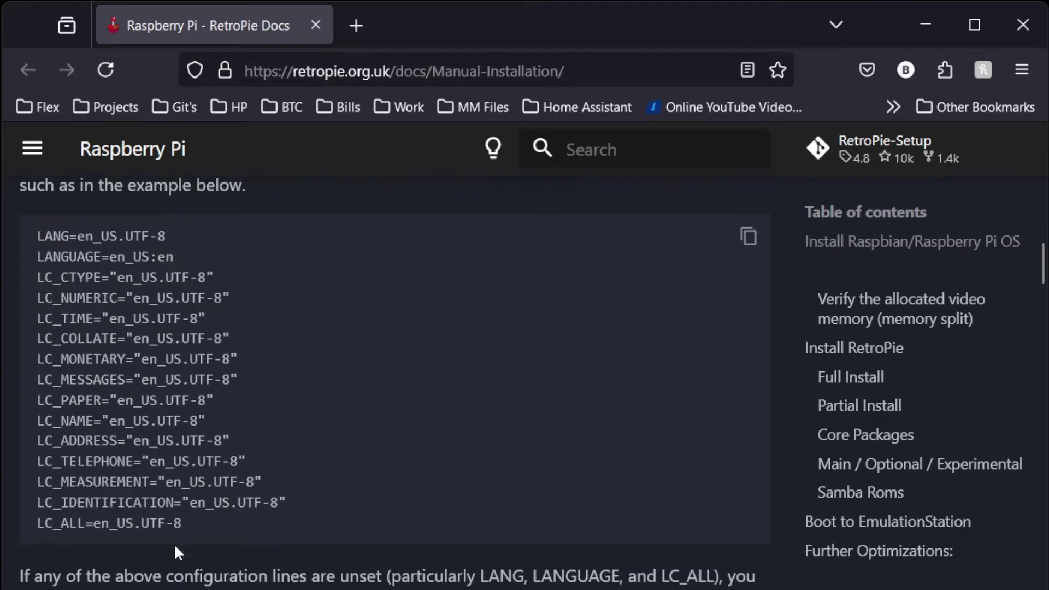
scroll(165, 472, "down", 4)
scroll(442, 410, "down", 6)
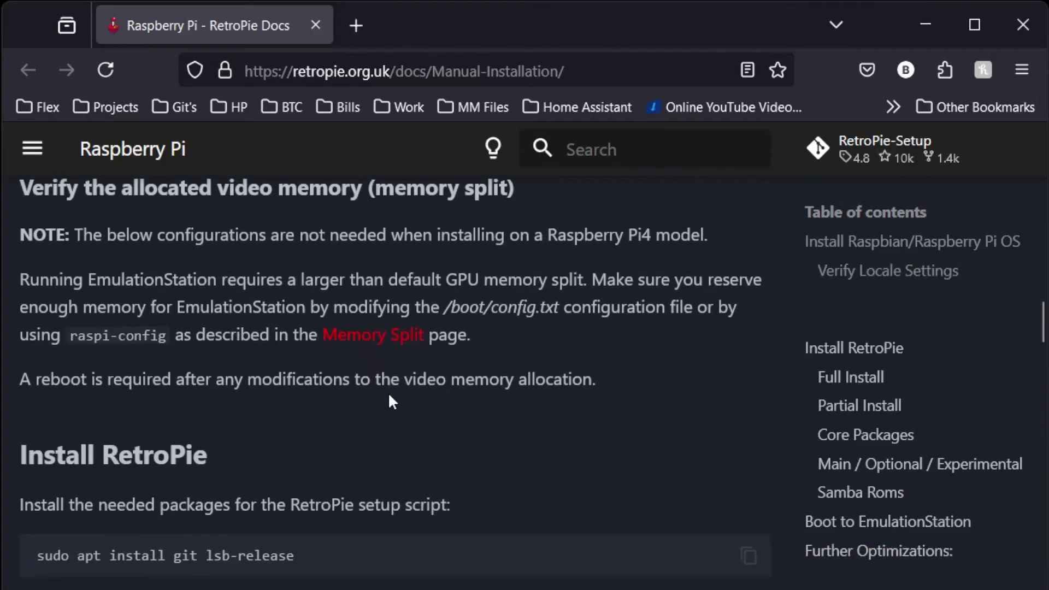
double_click(47, 456)
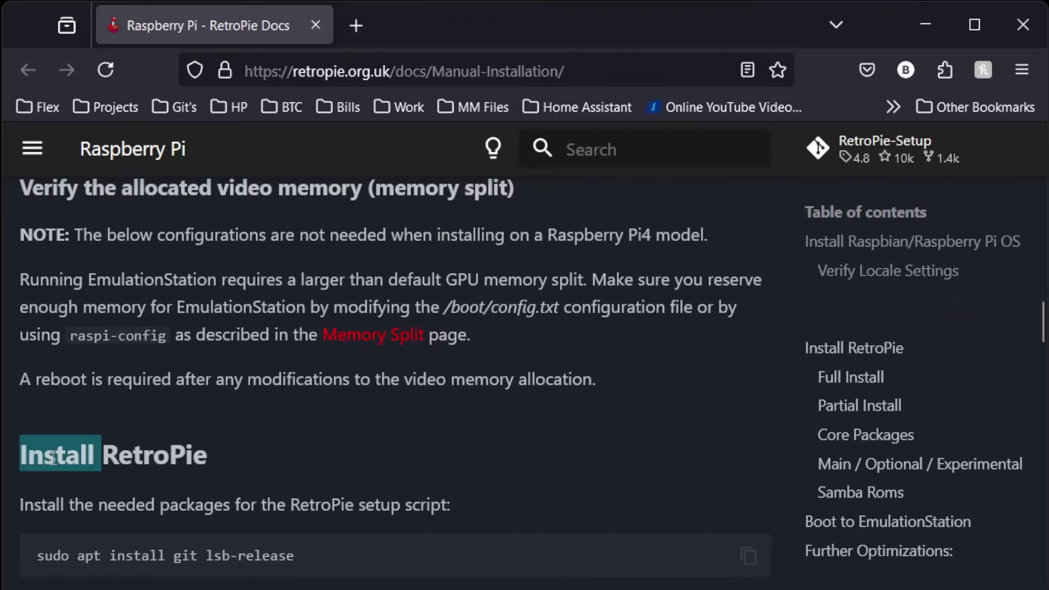
scroll(225, 466, "down", 4)
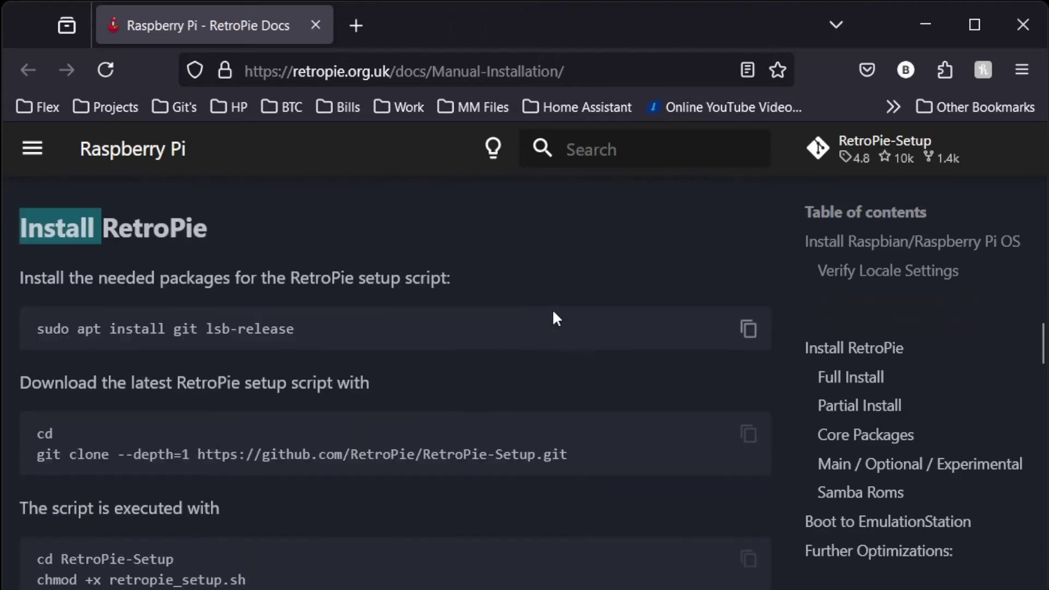
left_click(411, 276)
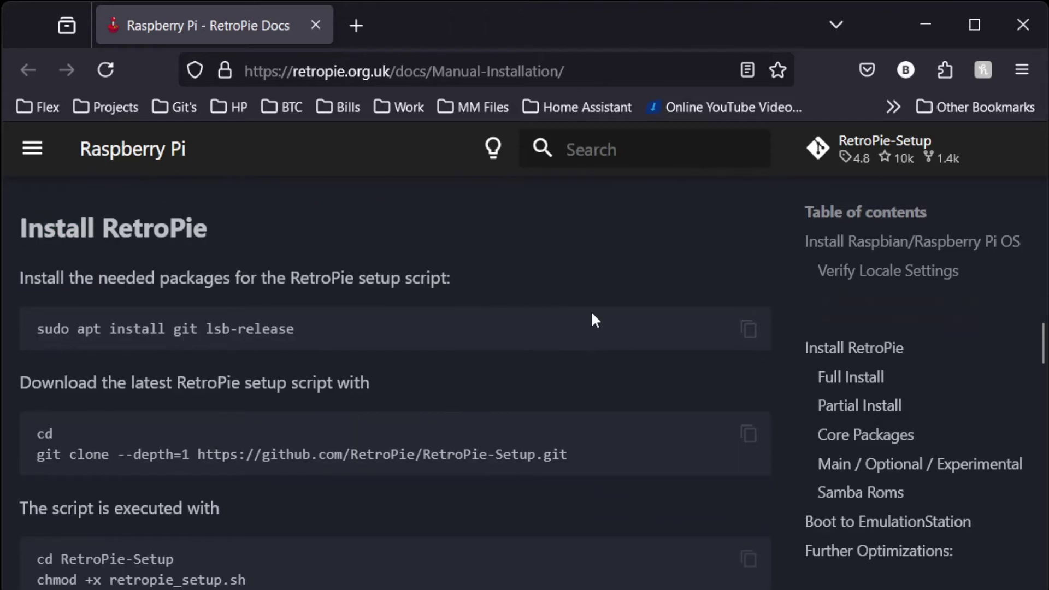
left_click(748, 331)
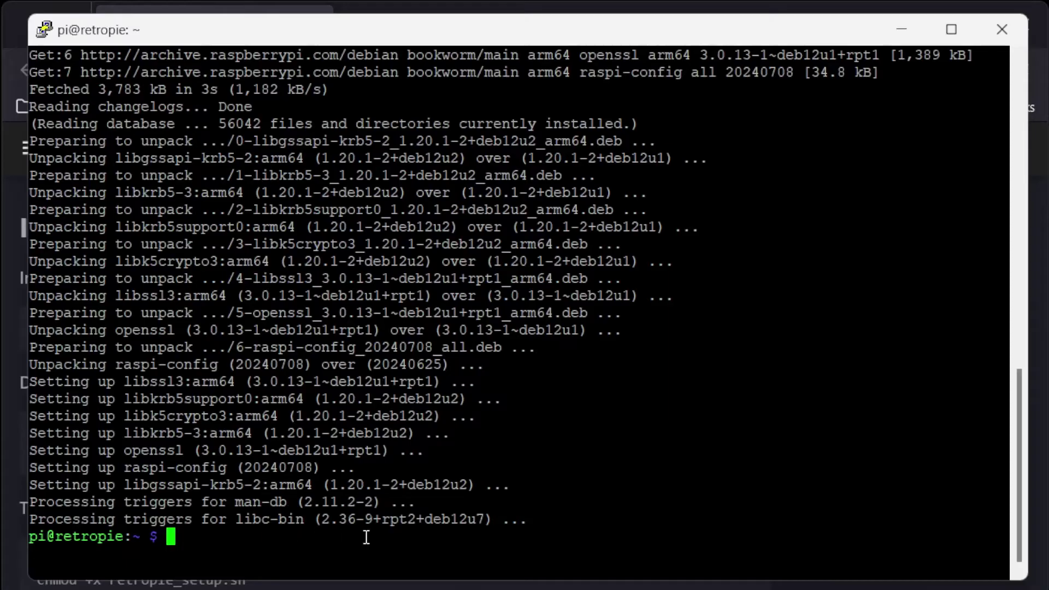
Step: Paste and run 'sudo apt install git lsb-release' on the Pi, confirming with y
right_click(366, 537)
key("Return")
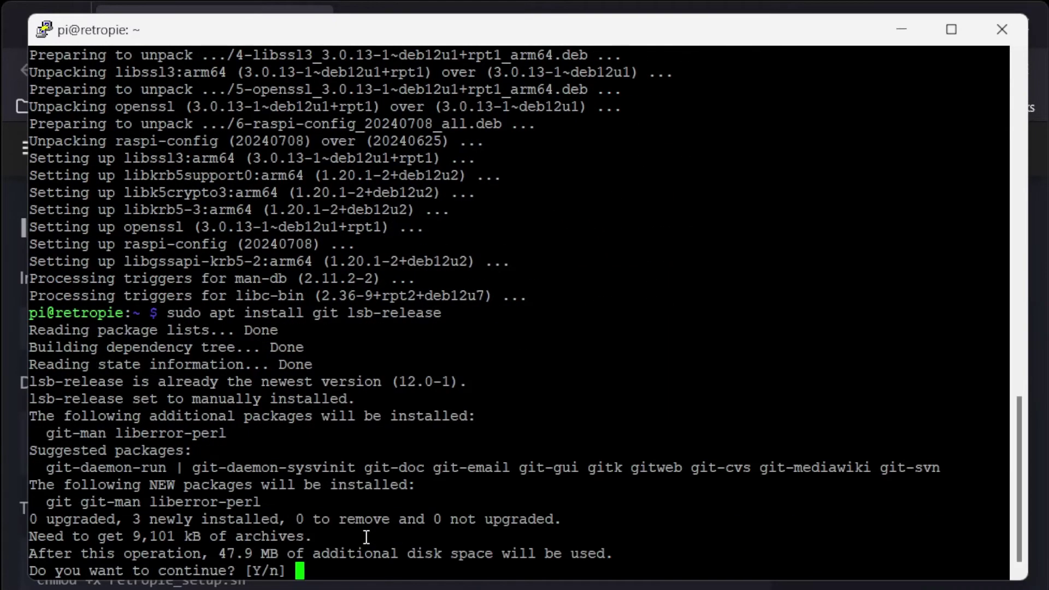
type("y")
key("Return")
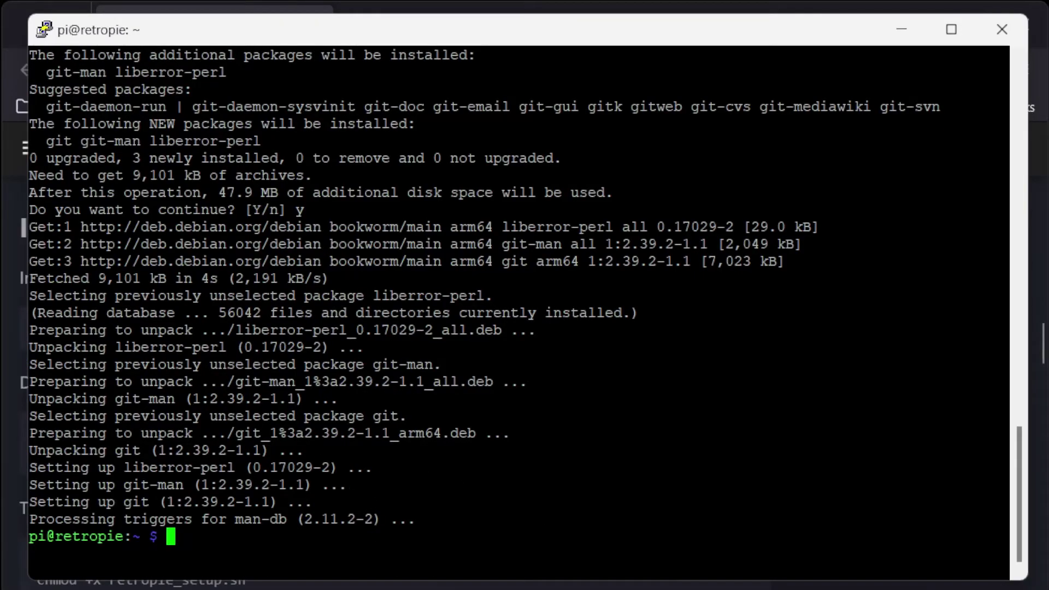
key("alt+Tab")
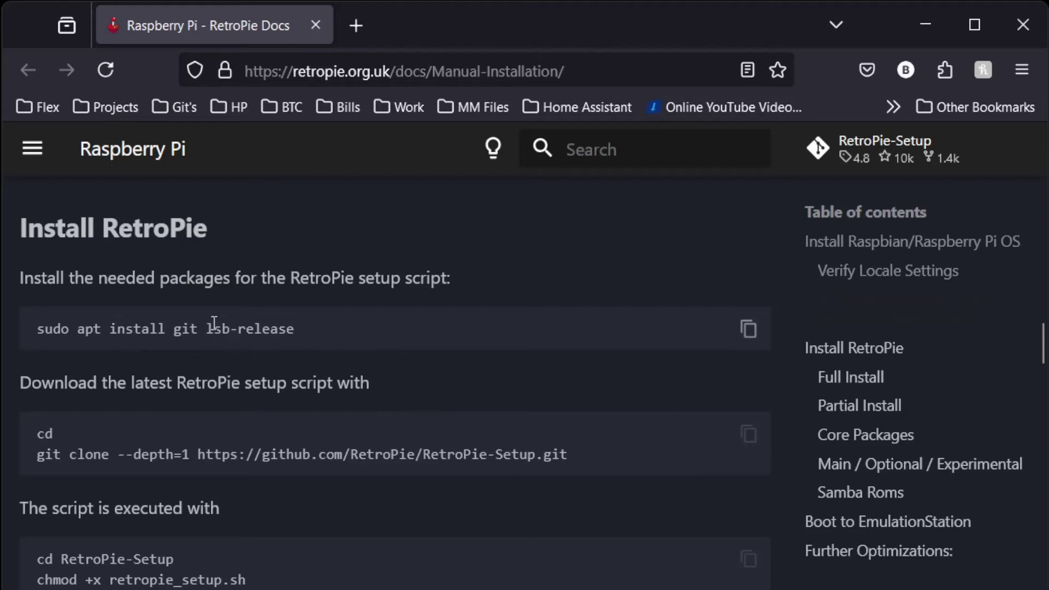
Step: Clone RetroPie-Setup with git clone --depth=1 into the Pi's home folder, then return to the guide's script section
left_click(749, 437)
key("alt+Tab")
right_click(315, 532)
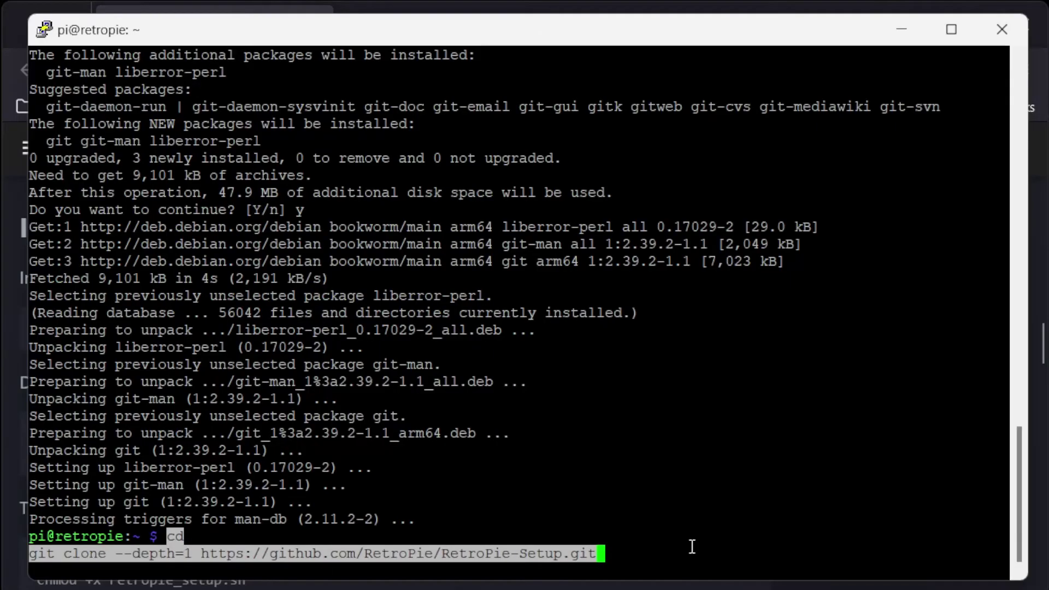
key("Return")
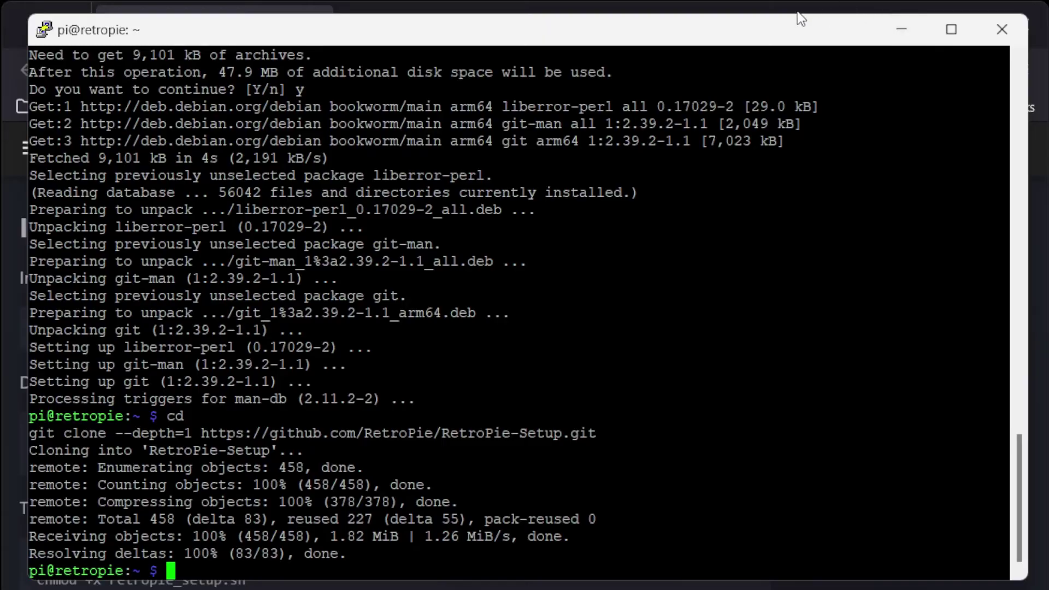
left_click(795, 9)
scroll(498, 297, "down", 4)
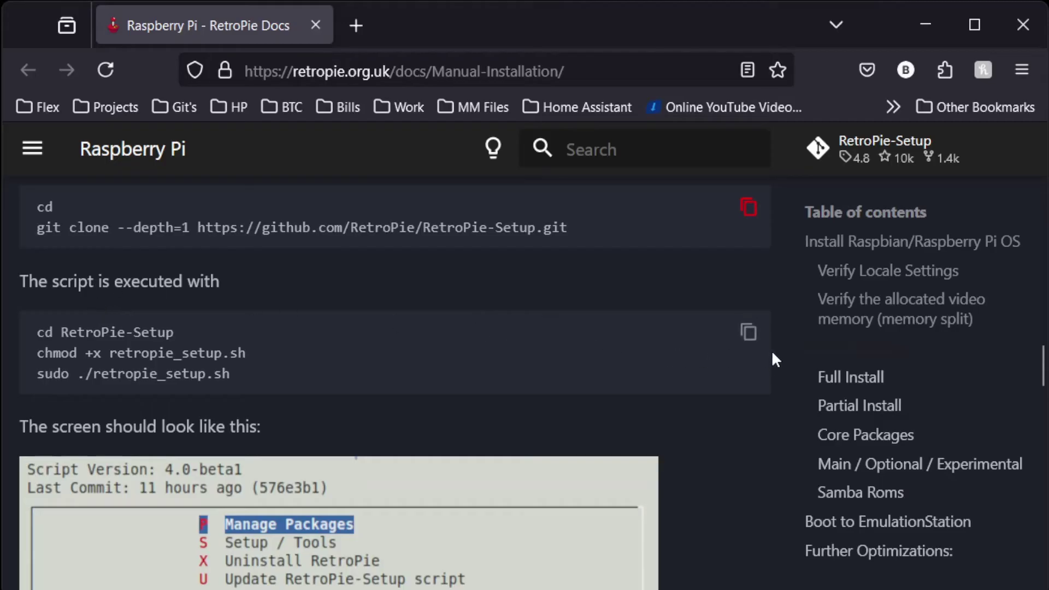
Step: Copy the guide's three setup-script commands and run retropie_setup.sh on the Pi
left_click(749, 334)
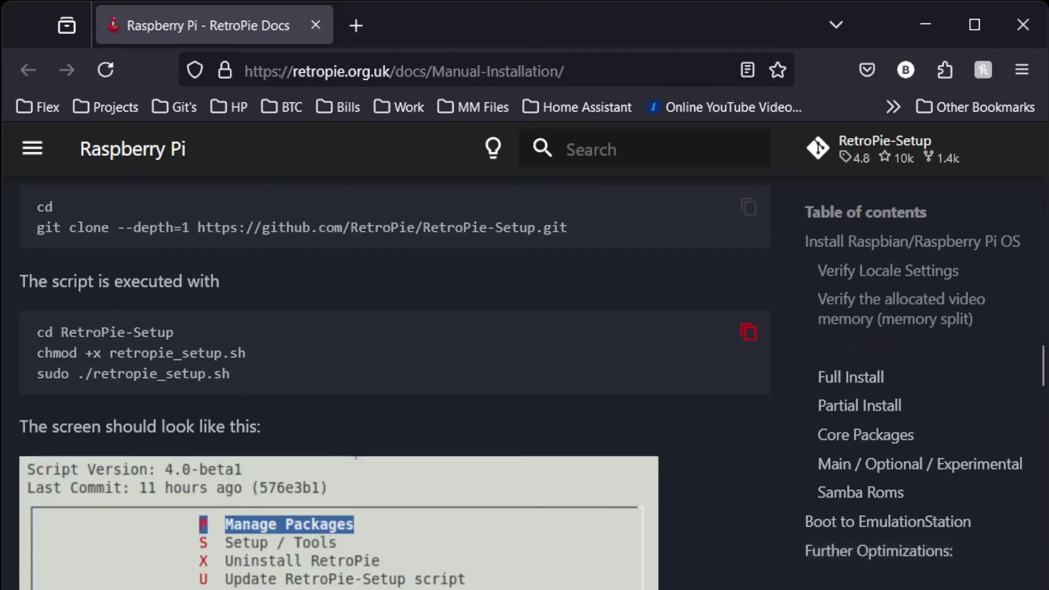
left_click(759, 328)
key("alt+Tab")
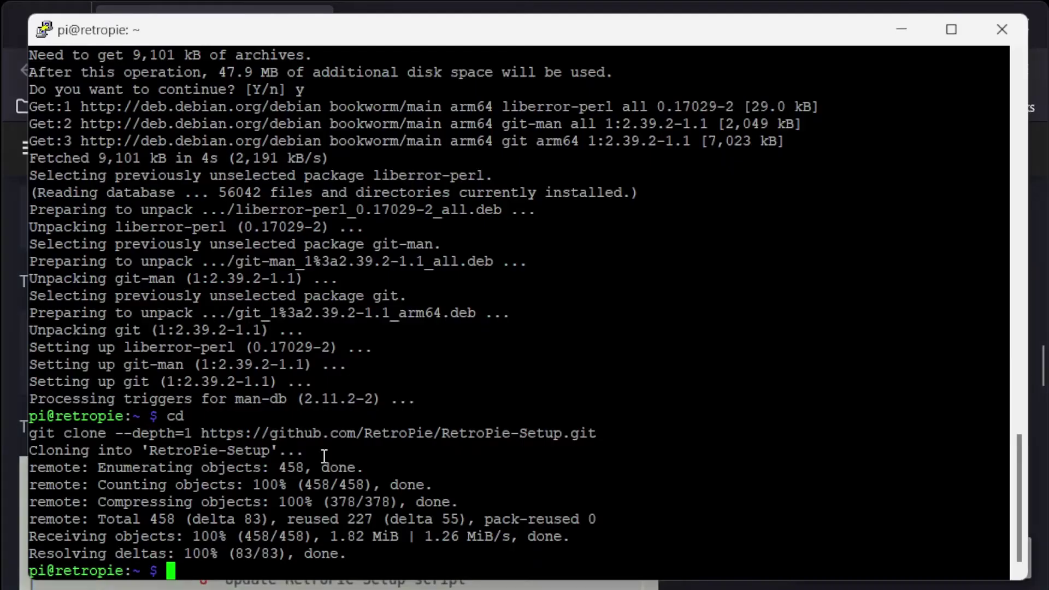
right_click(605, 434)
key("Return")
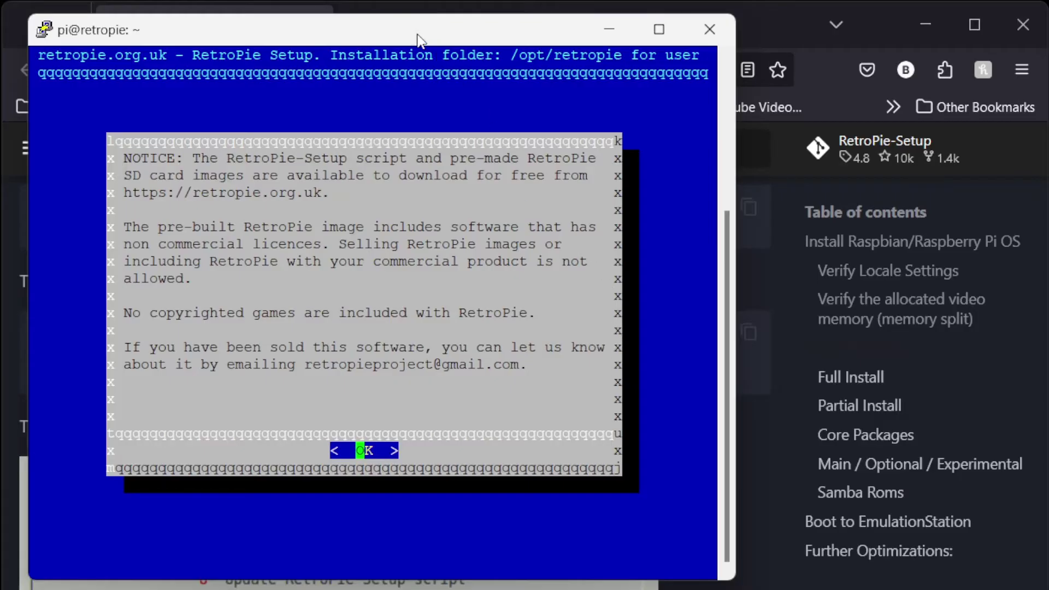
Step: Move the terminal window right, then dismiss the licence NOTICE and the 64-bit WARNING with OK
left_click_drag(417, 37, 525, 46)
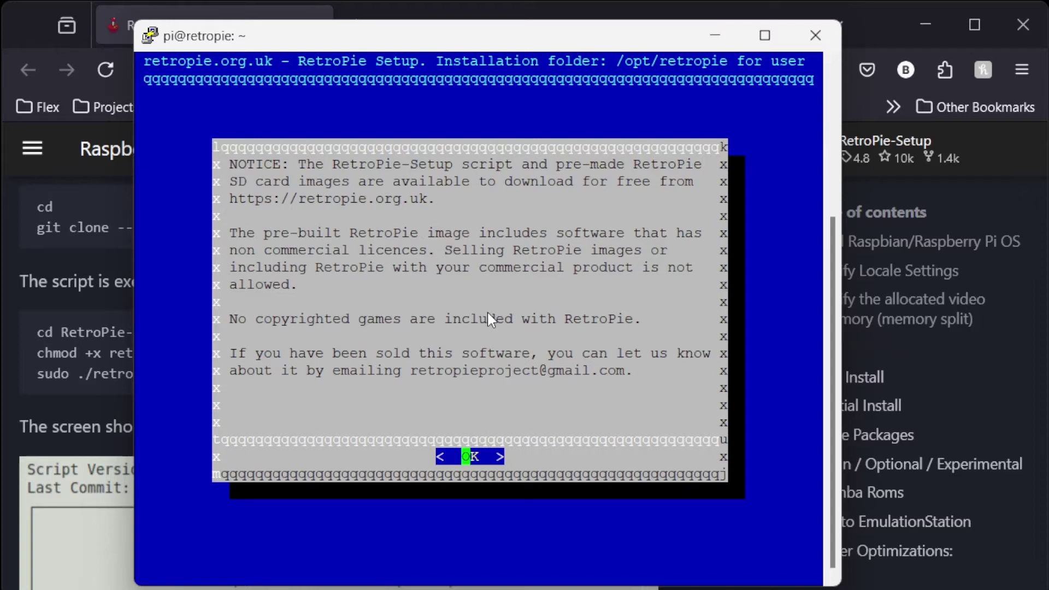
key("Return")
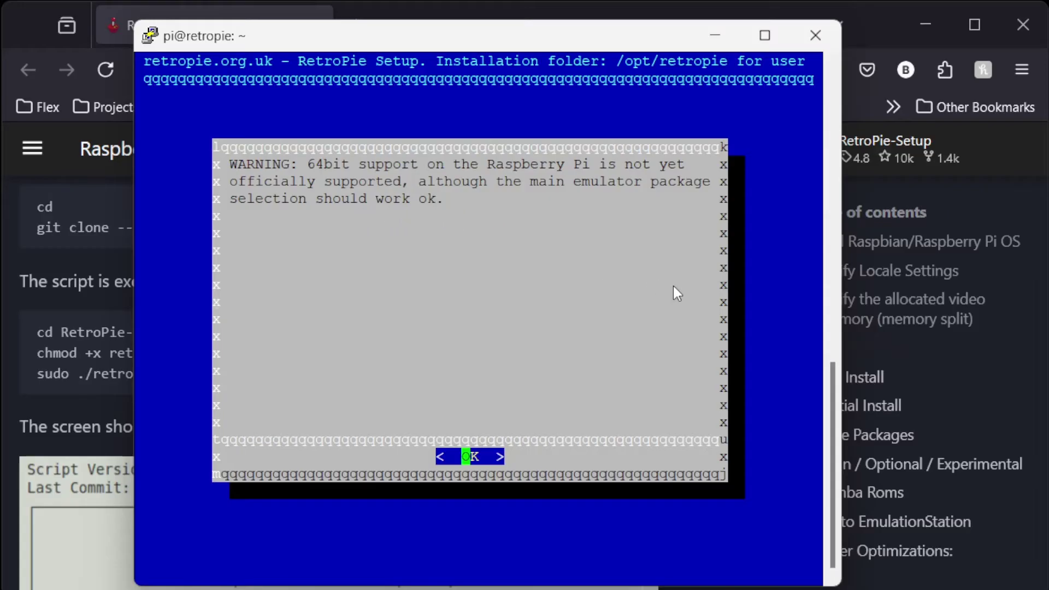
key("Return")
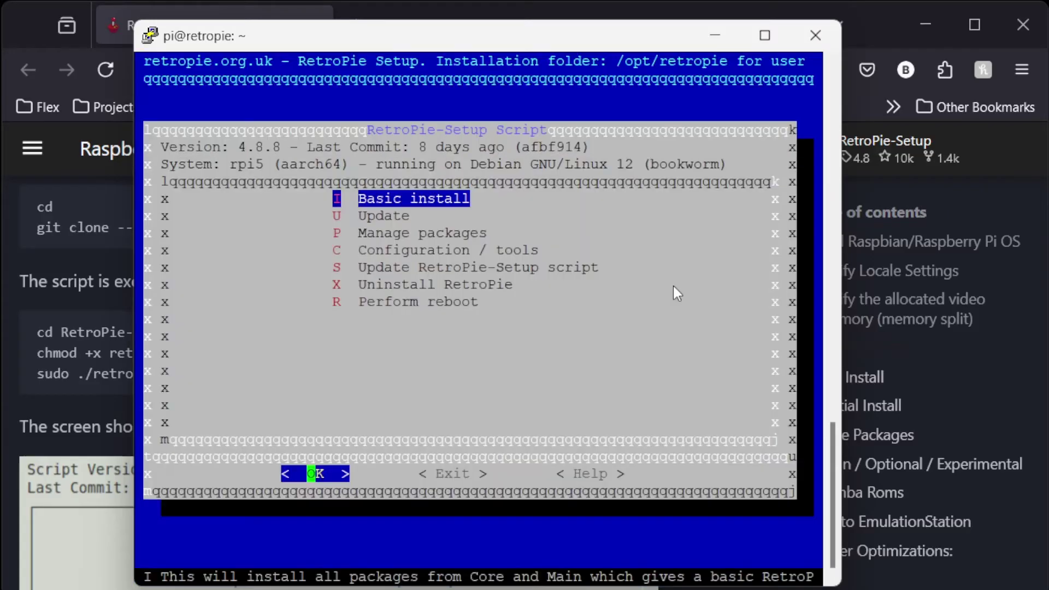
left_click(696, 12)
scroll(380, 331, "down", 3)
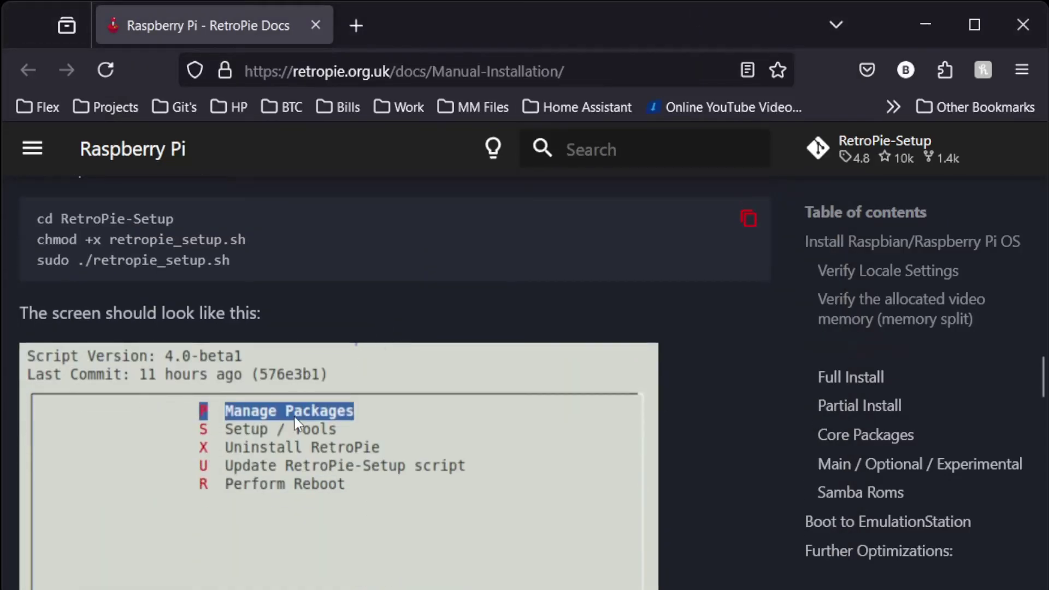
scroll(294, 423, "down", 10)
scroll(295, 416, "up", 13)
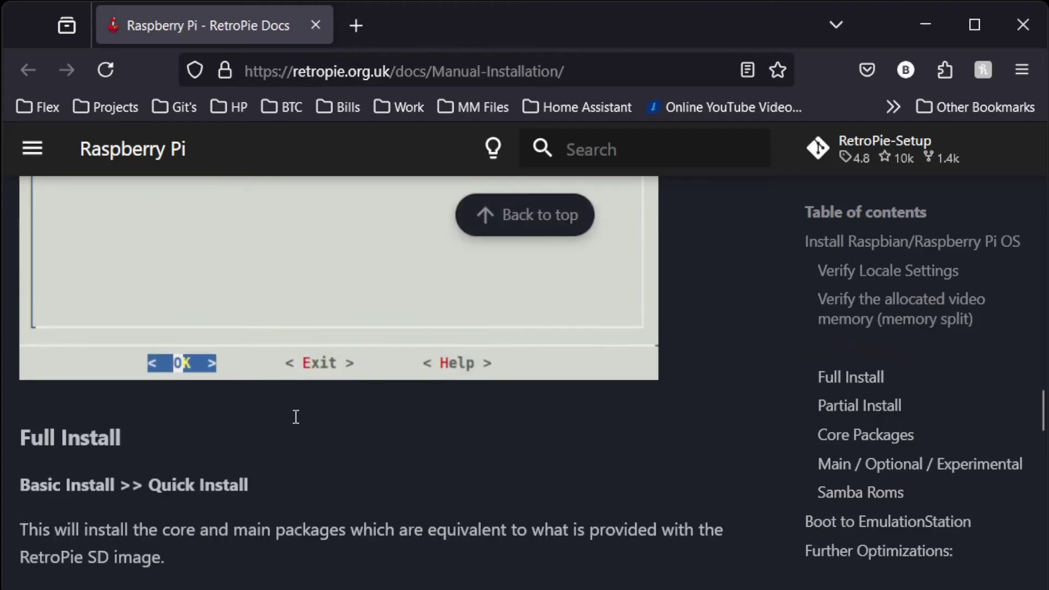
scroll(294, 417, "down", 7)
scroll(294, 416, "down", 11)
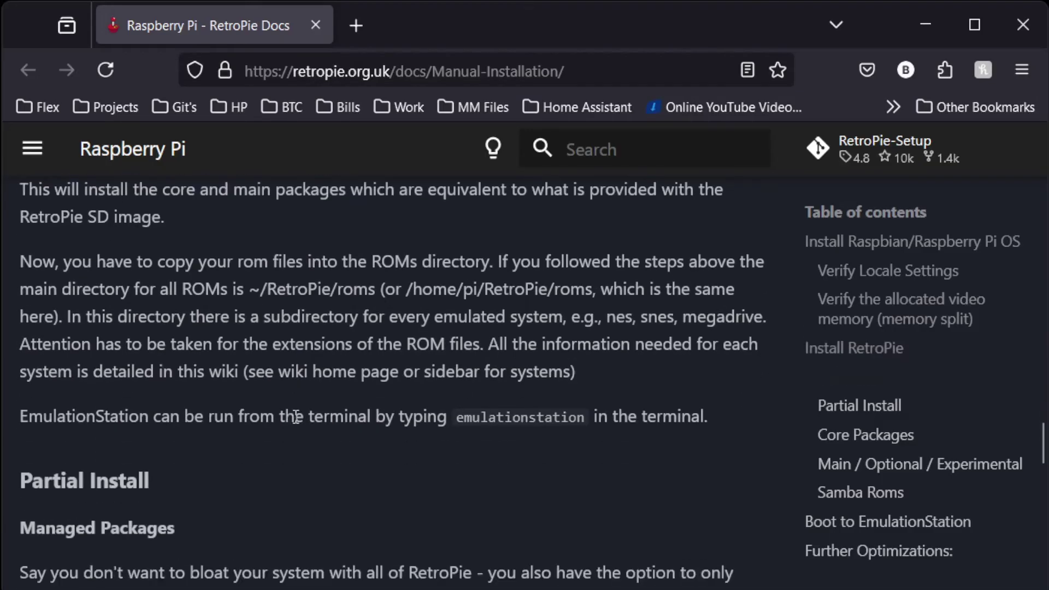
scroll(294, 416, "up", 3)
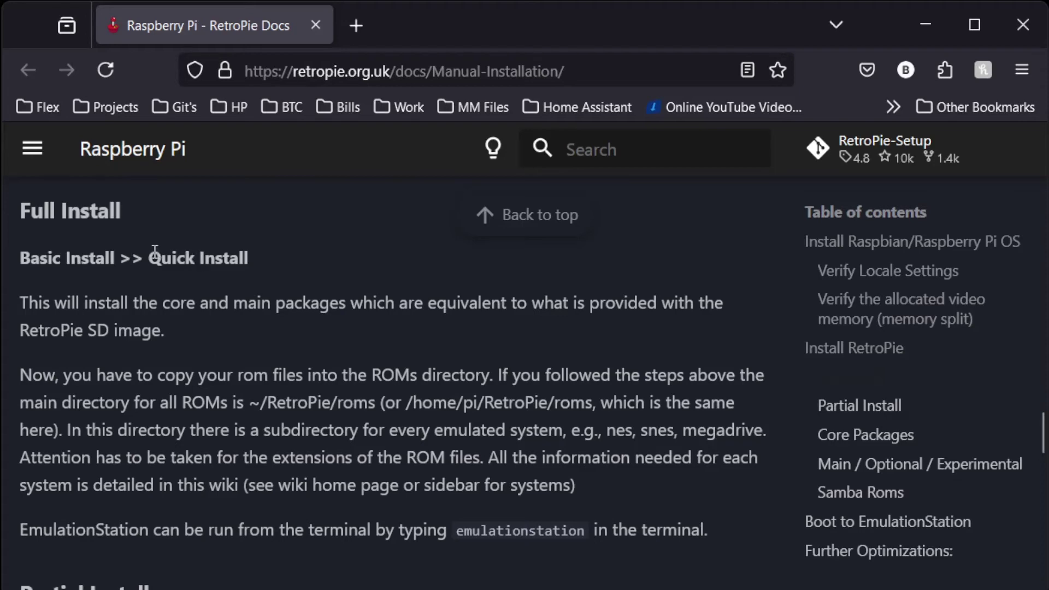
scroll(156, 247, "down", 3)
scroll(156, 249, "up", 6)
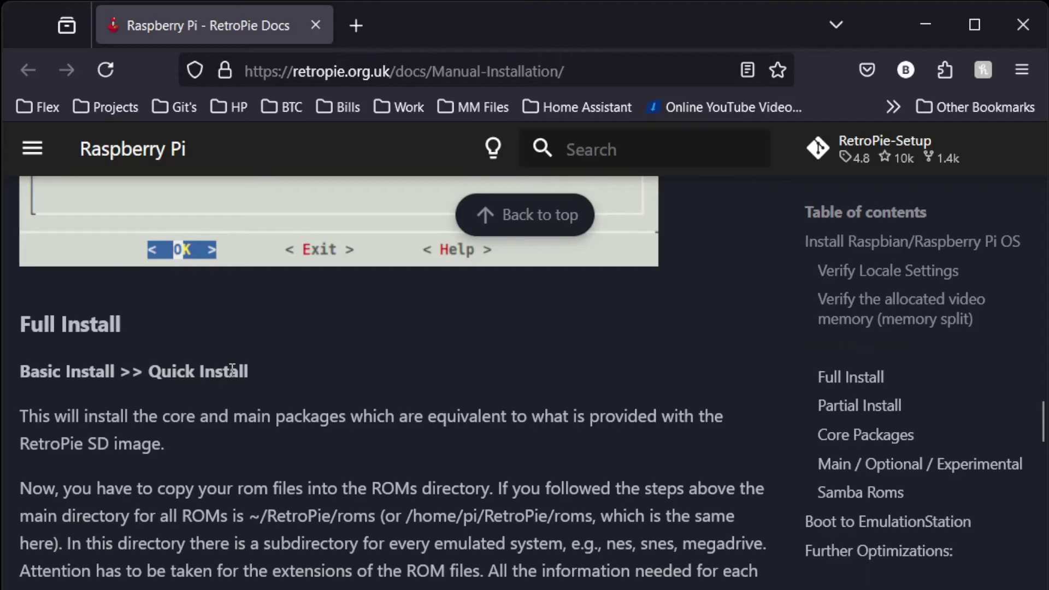
scroll(233, 370, "down", 2)
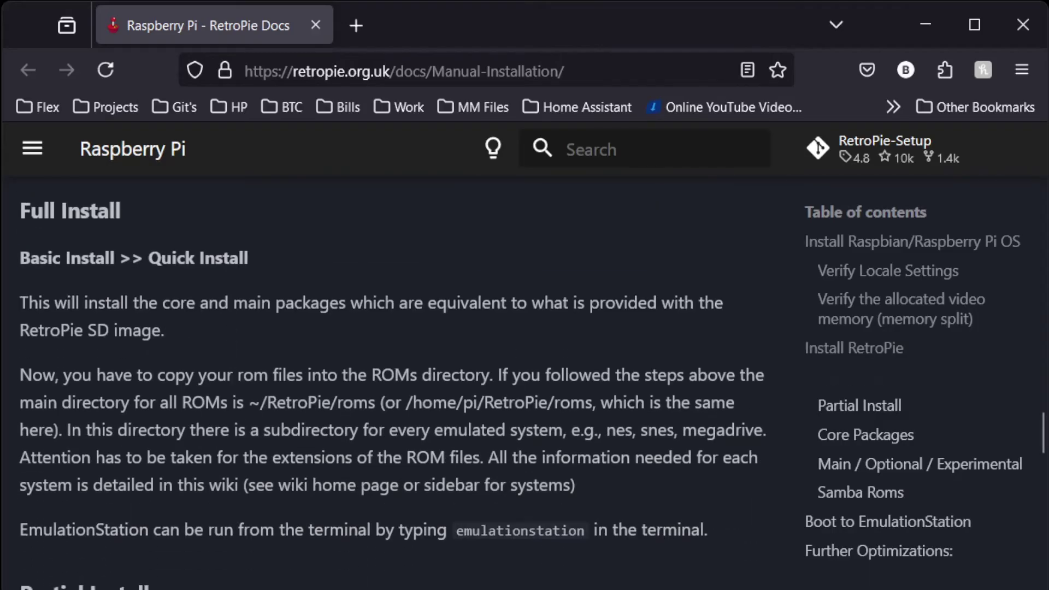
key("alt+Tab")
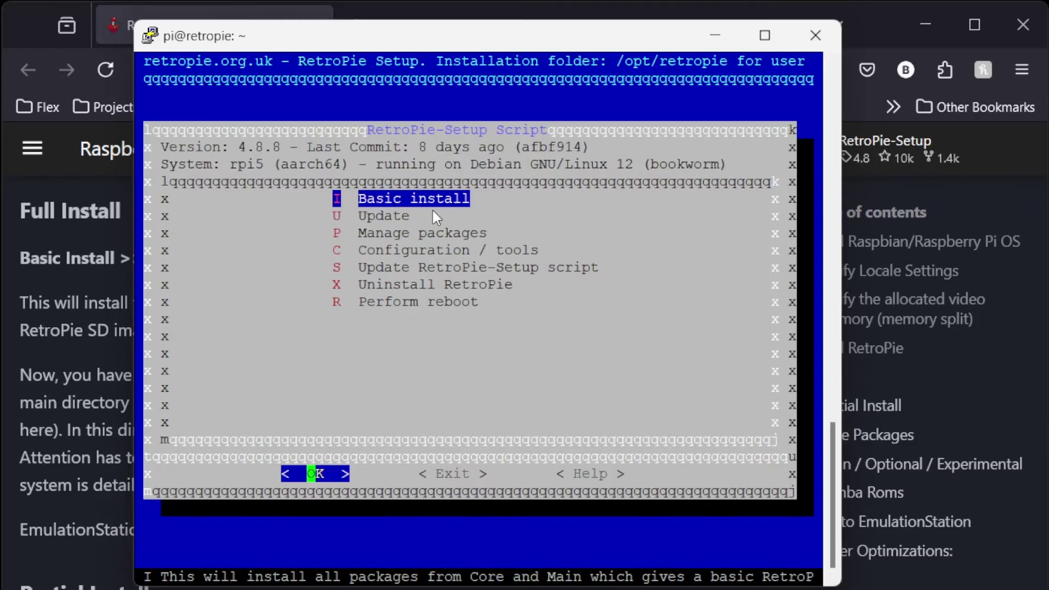
key("Right")
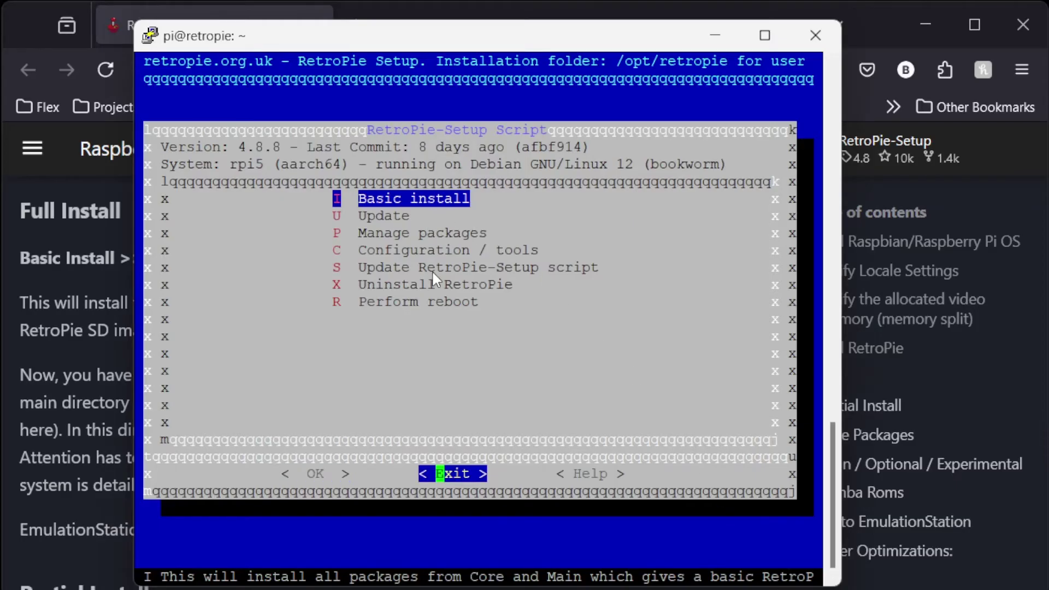
Step: Choose Basic install in RetroPie-Setup and answer Yes to install all Core and Main packages
key("Right")
key("Left")
key("Left")
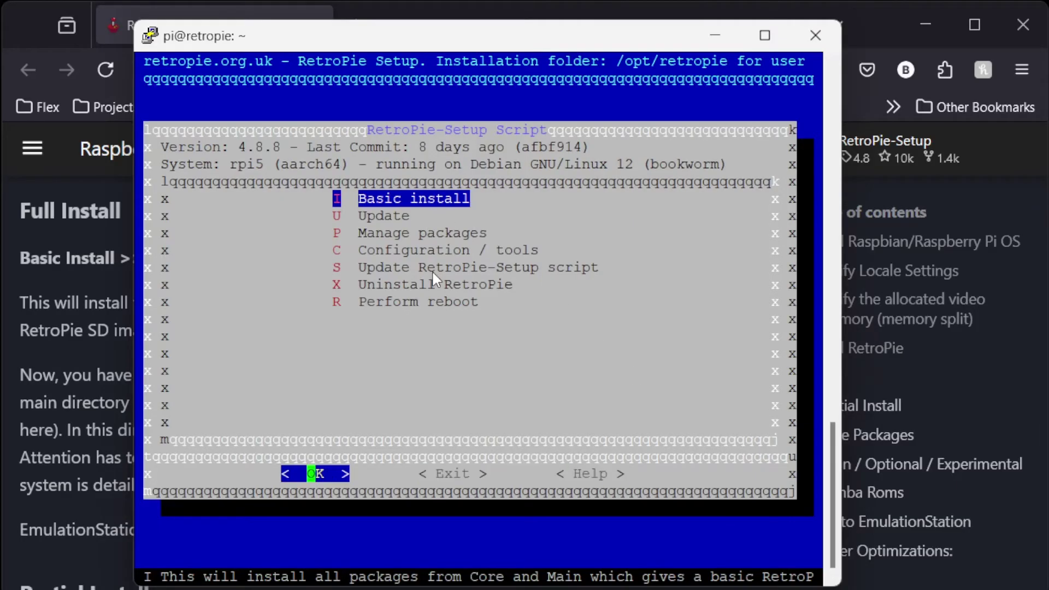
key("Down")
key("Down")
key("Down")
key("Down")
key("Up")
key("Up")
key("Up")
key("Up")
key("Return")
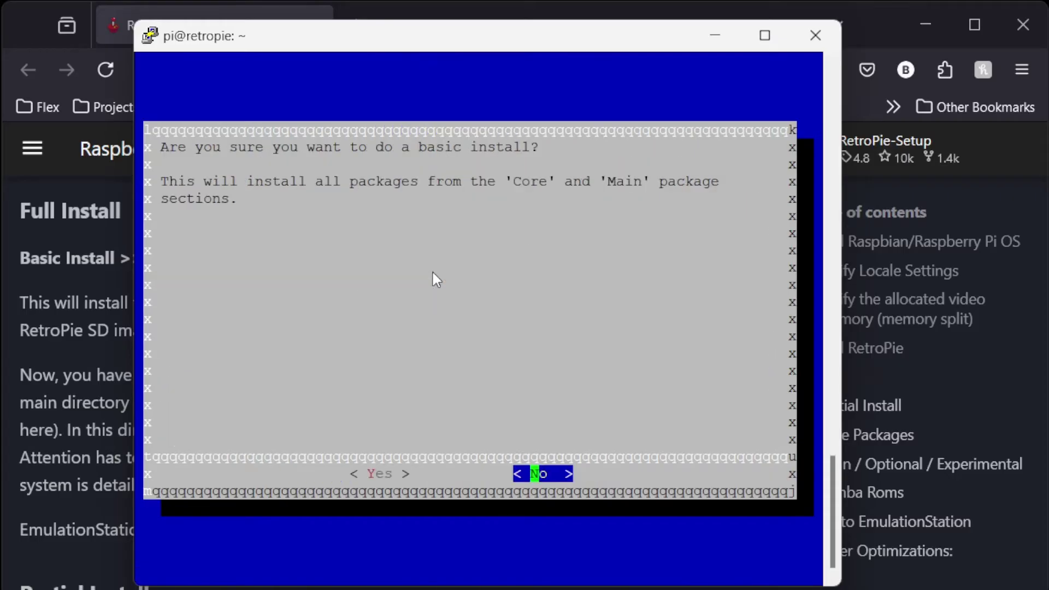
key("Left")
key("Return")
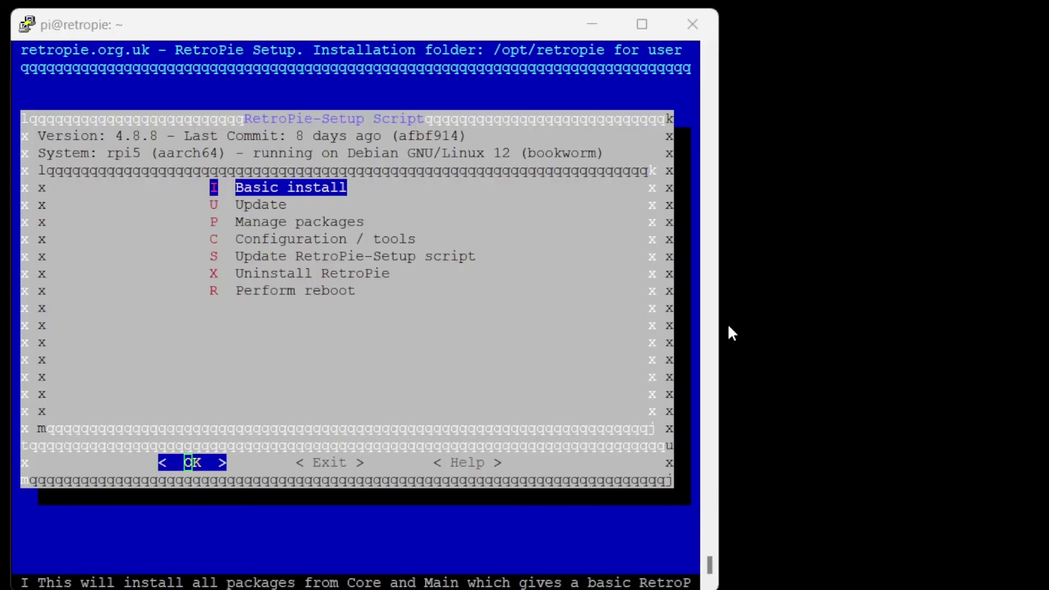
Step: Widen the terminal and review the installed core packages under Manage packages
left_click_drag(723, 325, 1039, 326)
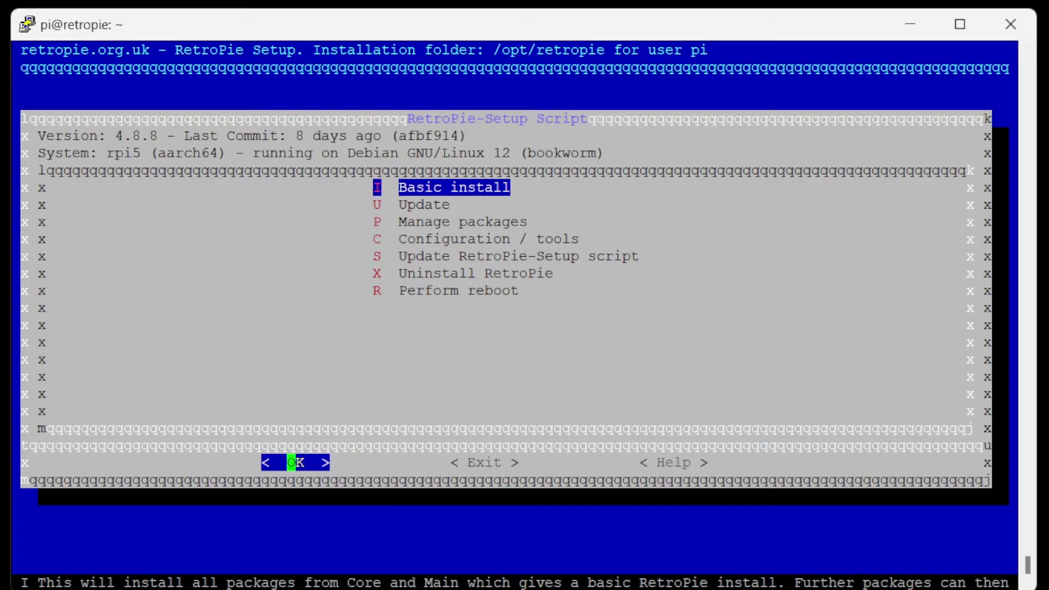
key("Down")
key("Down")
key("Down")
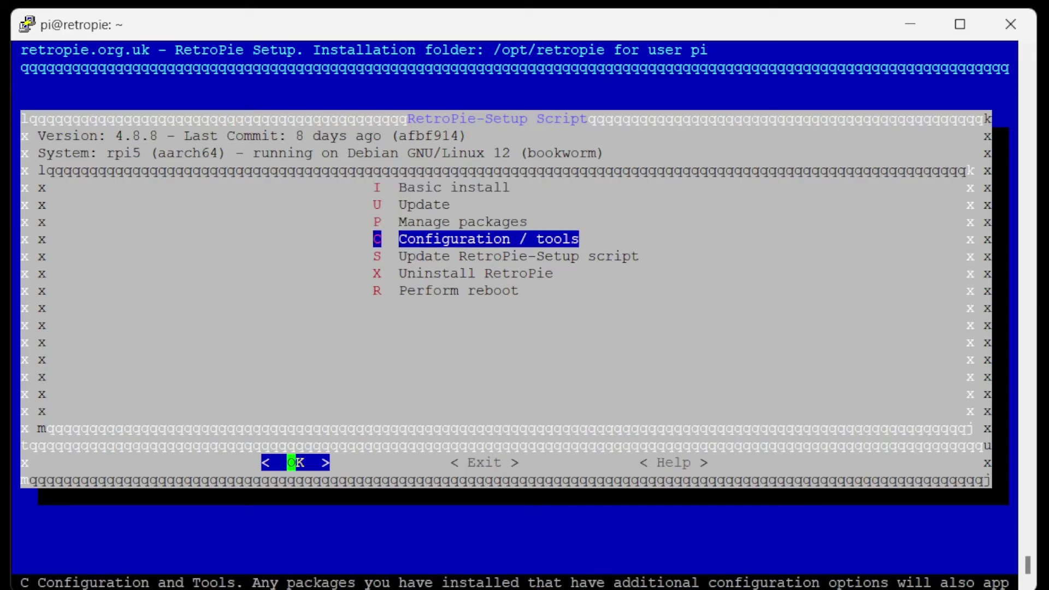
key("Up")
key("Return")
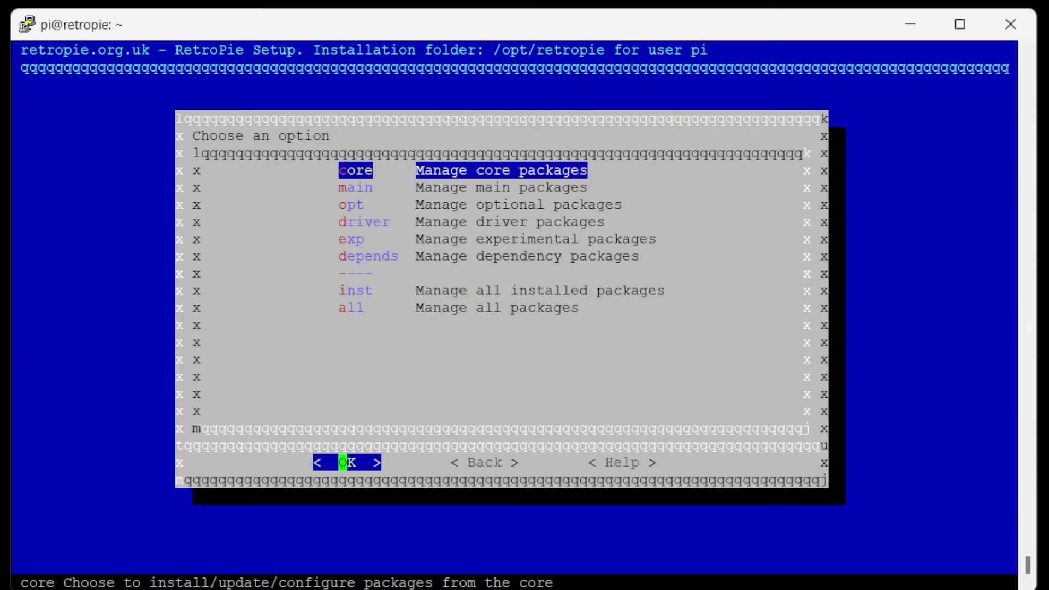
key("Return")
key("Down")
key("Down")
key("Down")
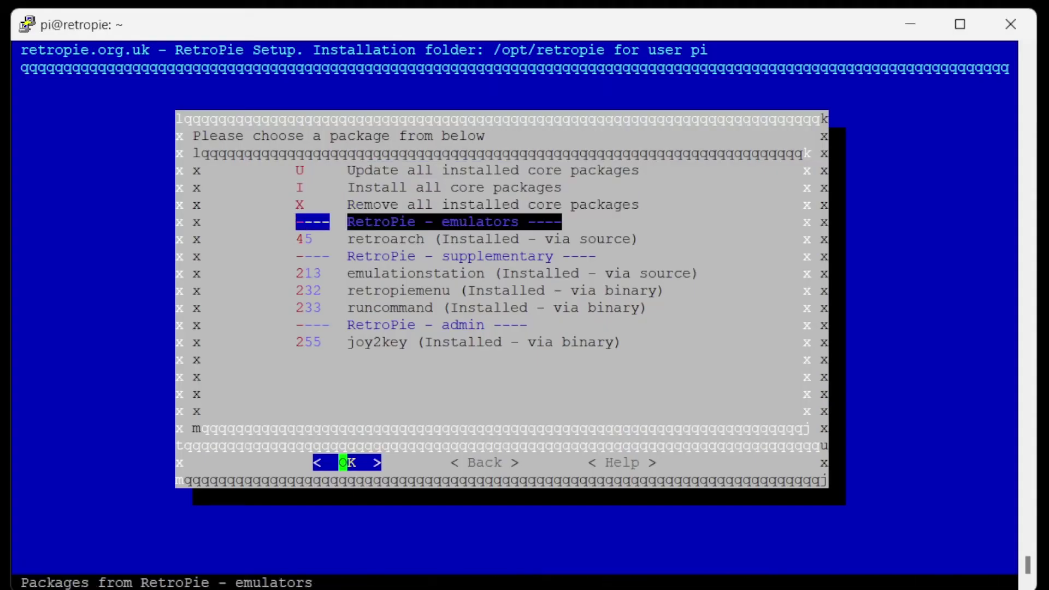
key("Down")
key("Down")
key("Down")
key("Down")
key("Down")
key("Down")
key("Down")
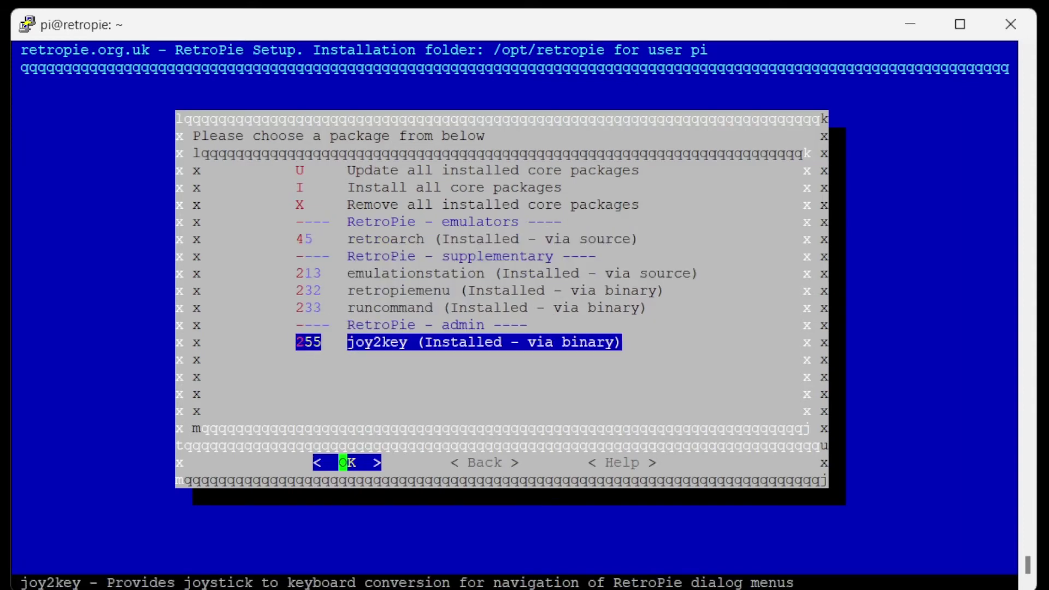
key("Right")
key("Return")
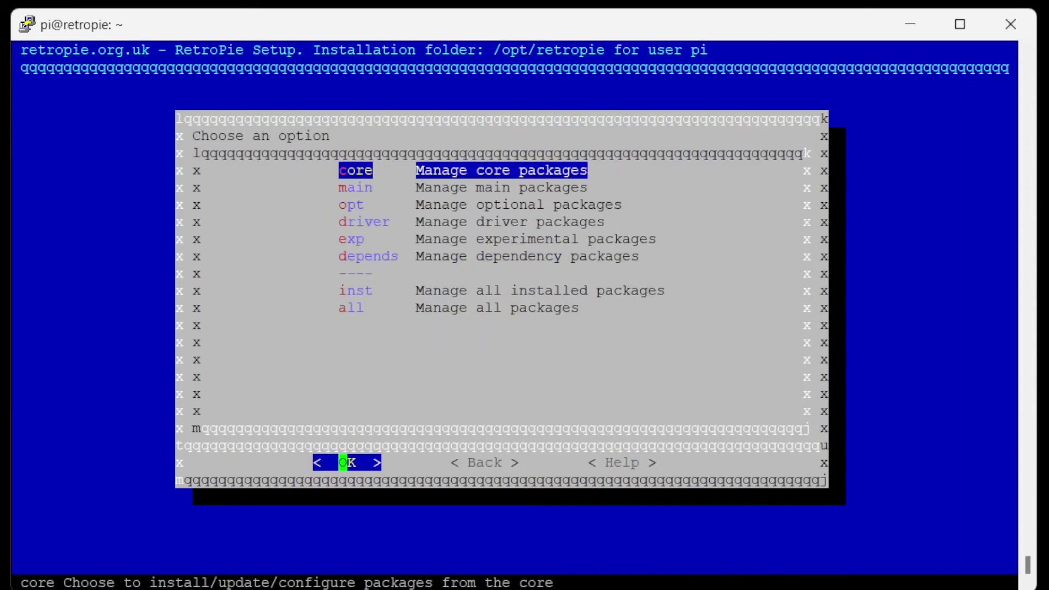
Step: Browse the main packages list through the installed libretro cores down to lr-fuse
key("Down")
key("Return")
key("Down")
key("Down")
key("Down")
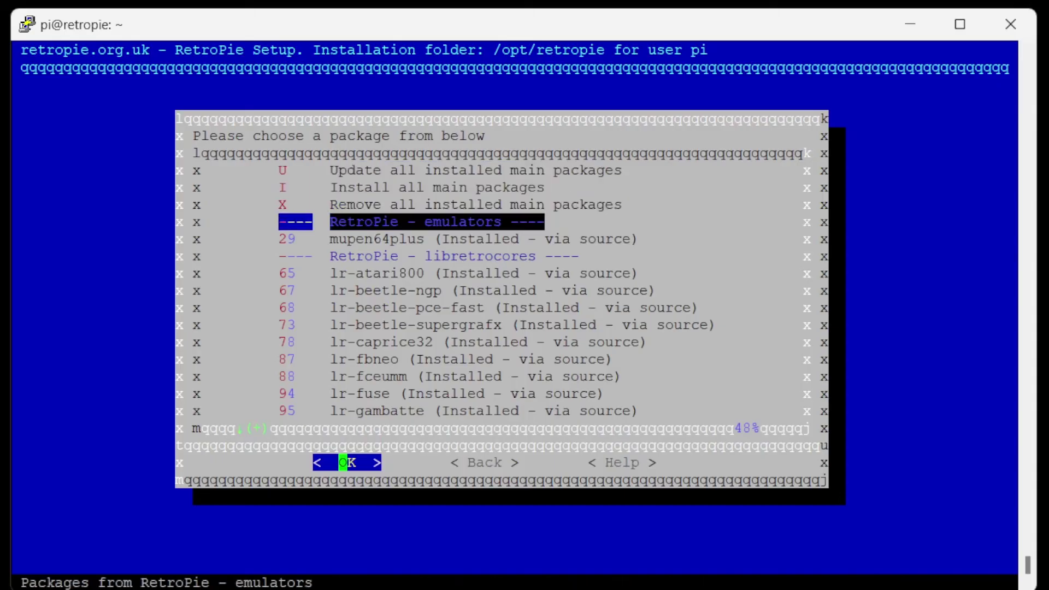
key("Down")
key("Down")
key("Down")
key("Down")
key("Down")
key("Down")
key("Down")
key("Down")
key("Down")
key("Down")
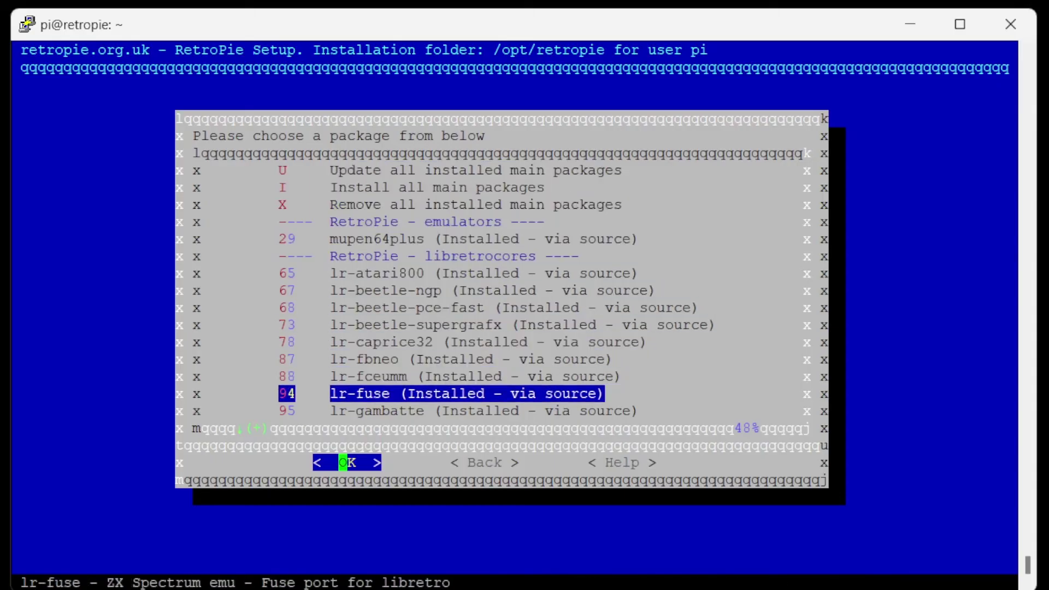
key("Right")
key("Return")
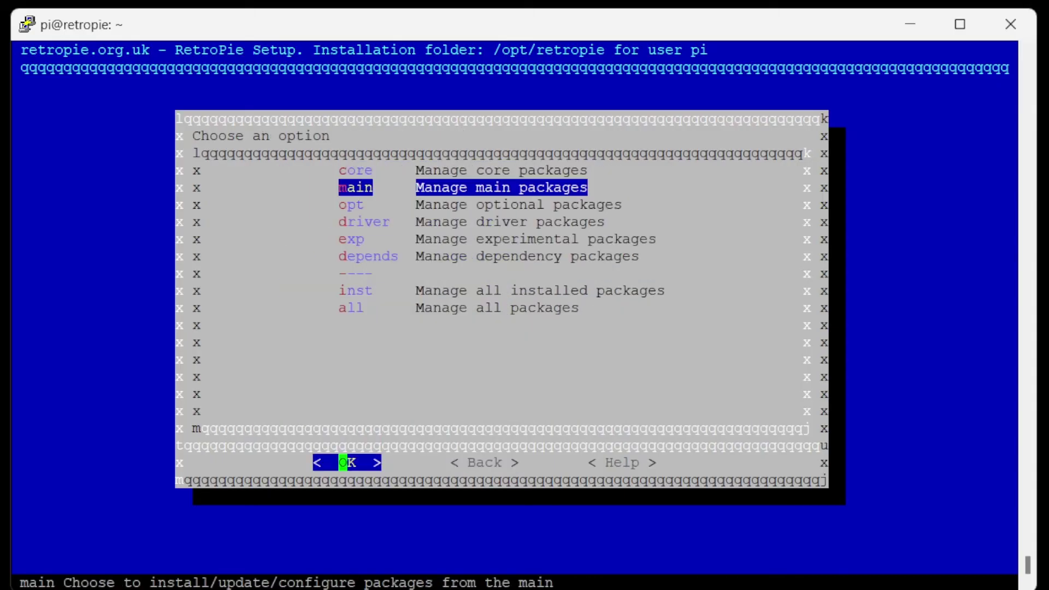
Step: Browse the optional packages between lr-vice and lr-ppsspp, then back out to the main menu
key("Down")
key("Return")
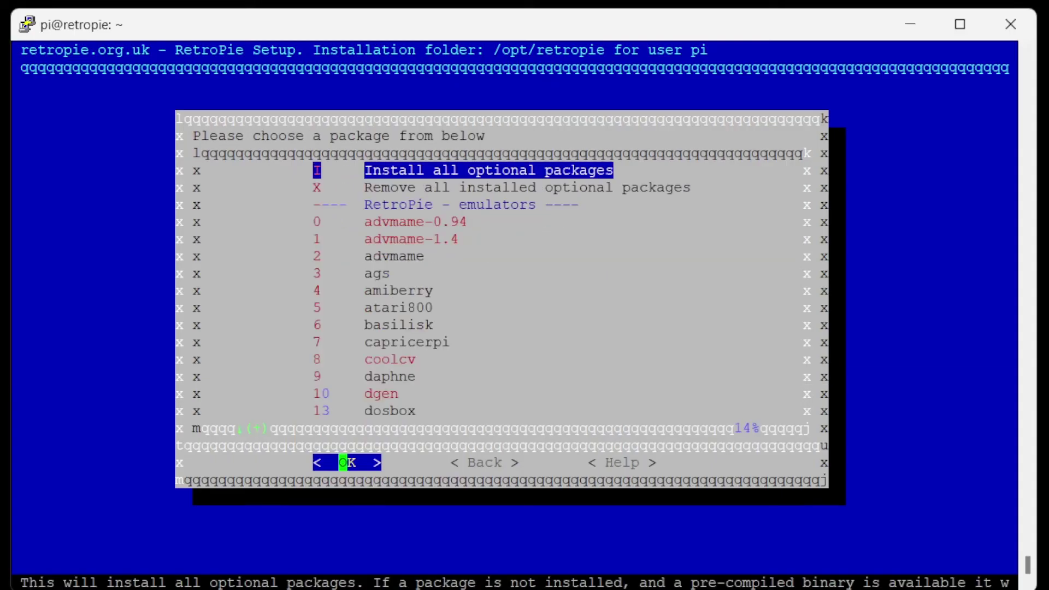
key("Down")
key("Down")
key("Down")
key("Down")
key("Down")
key("Down")
key("Down")
key("Down")
key("Down")
key("Down")
key("Down")
key("Down")
key("Down")
key("Down")
key("Down")
key("Down")
key("Down")
key("Down")
key("Down")
key("Down")
key("Down")
key("Down")
key("Down")
key("Down")
key("Down")
key("Down")
key("Down")
key("Down")
key("Down")
key("Down")
key("Down")
key("Down")
key("Down")
key("Down")
key("Down")
key("Down")
key("Down")
key("Down")
key("Down")
key("Down")
key("Down")
key("Down")
key("Down")
key("Down")
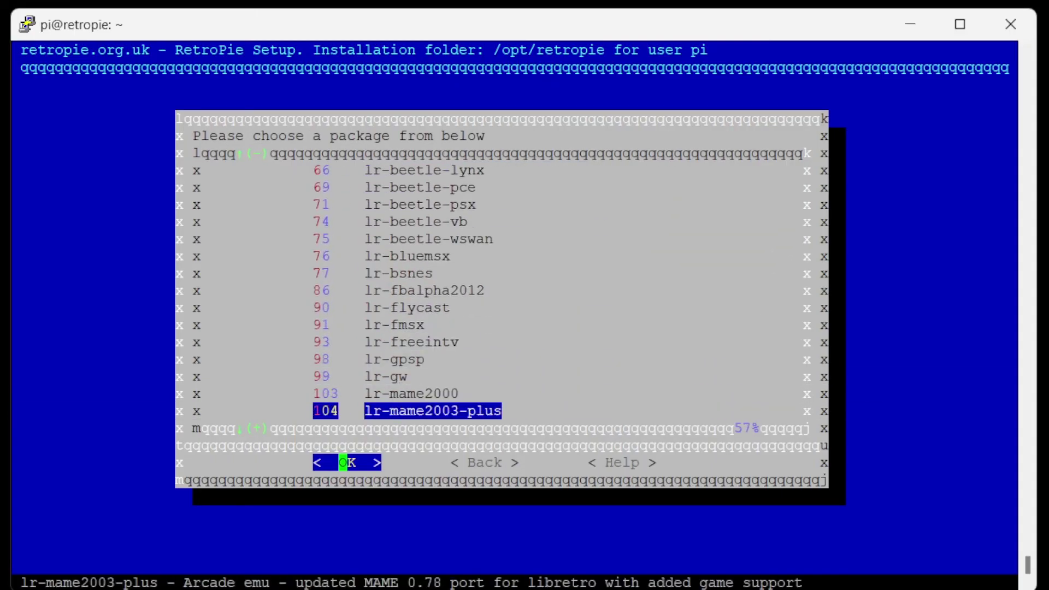
key("Up")
key("Up")
key("Up")
key("Up")
key("Up")
key("Up")
key("Up")
key("Up")
key("Up")
key("Up")
key("Up")
key("Up")
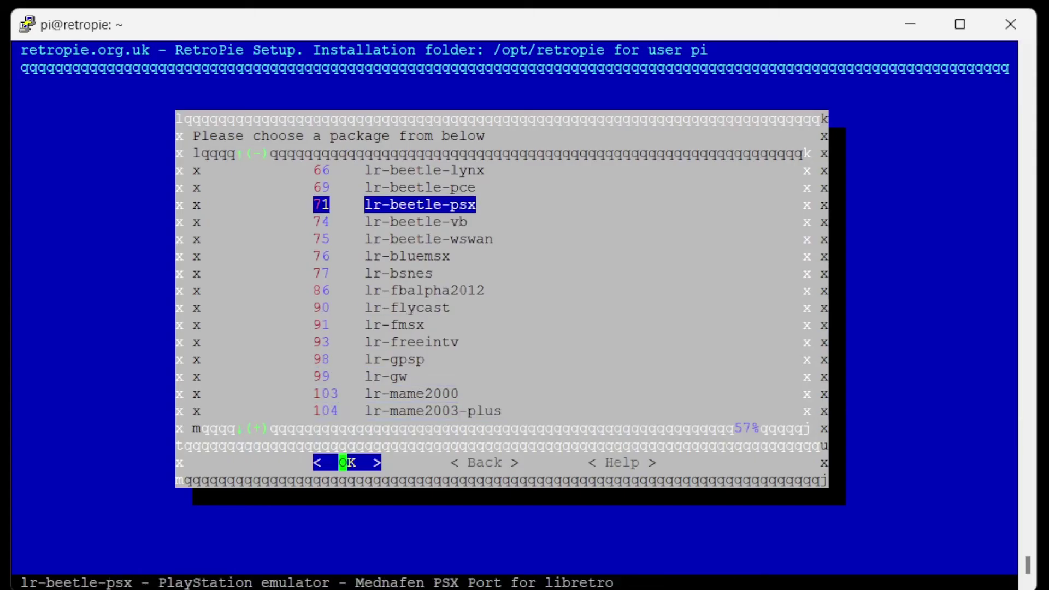
key("Down")
key("Down")
key("Down")
key("Down")
key("Down")
key("Down")
key("Down")
key("Down")
key("Down")
key("Down")
key("Down")
key("Down")
key("Down")
key("Down")
key("Down")
key("Down")
key("Down")
key("Down")
key("Down")
key("Down")
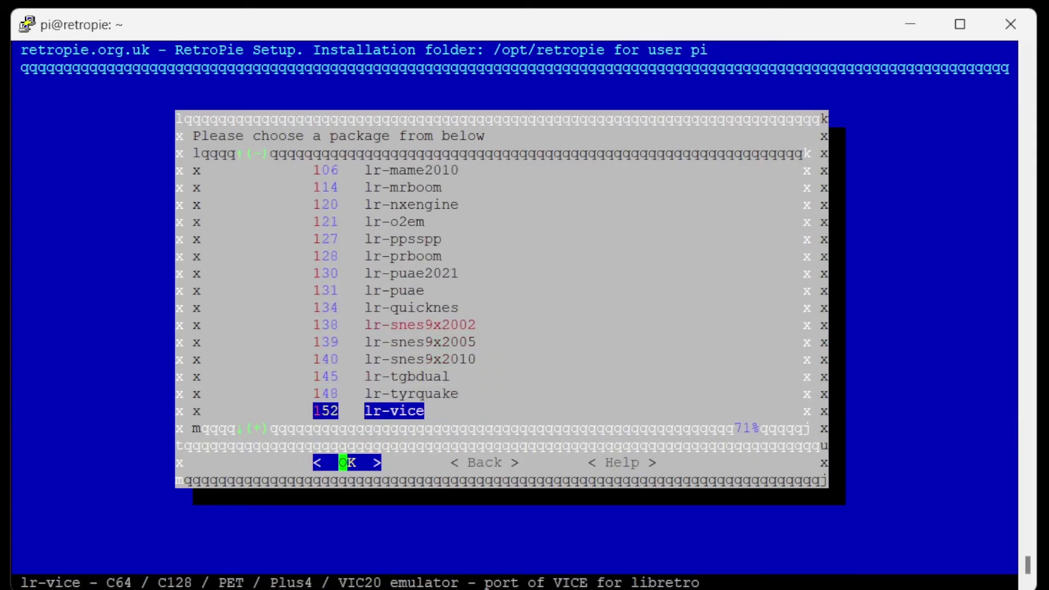
key("Up")
key("Up")
key("Up")
key("Up")
key("Up")
key("Up")
key("Up")
key("Up")
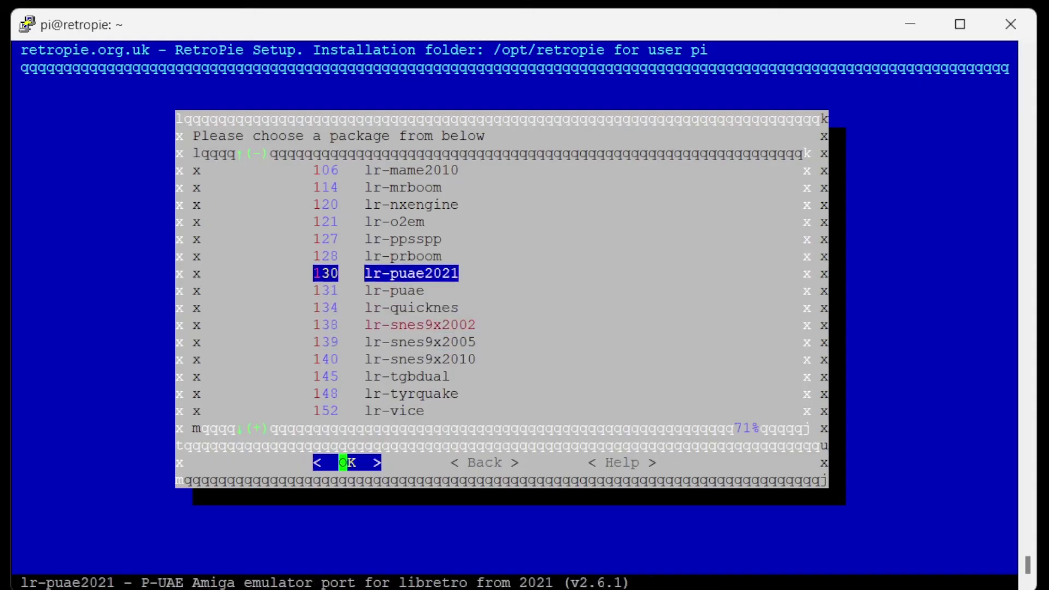
key("Up")
key("Up")
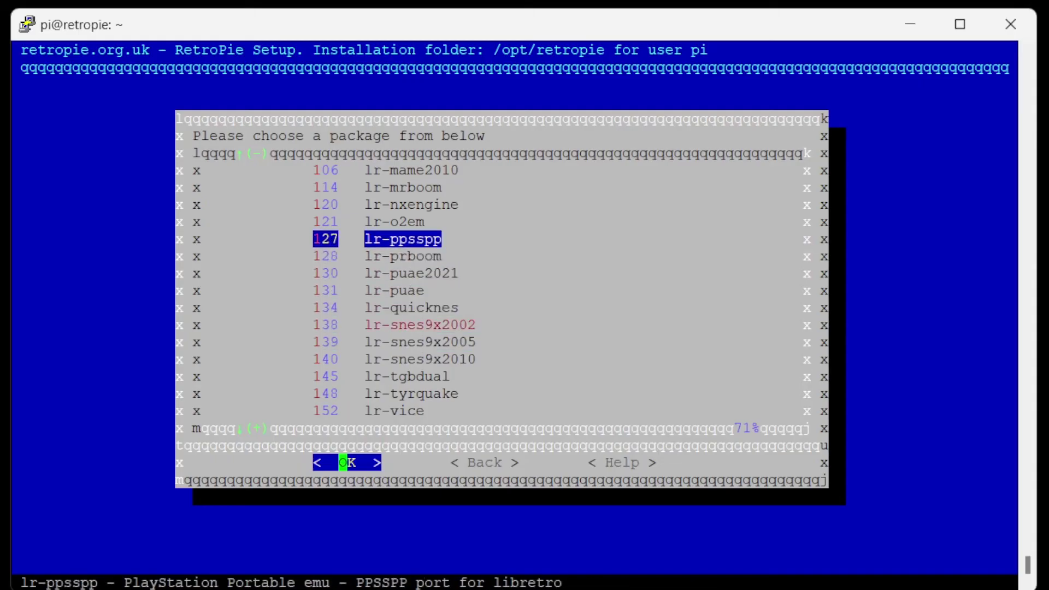
key("Right")
key("Return")
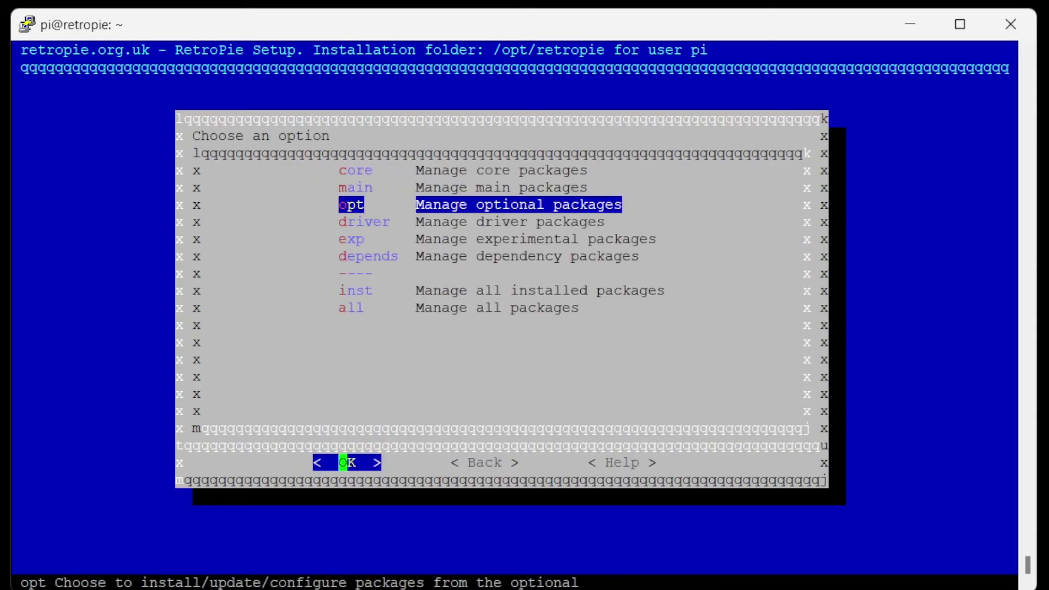
key("Down")
key("Down")
key("Down")
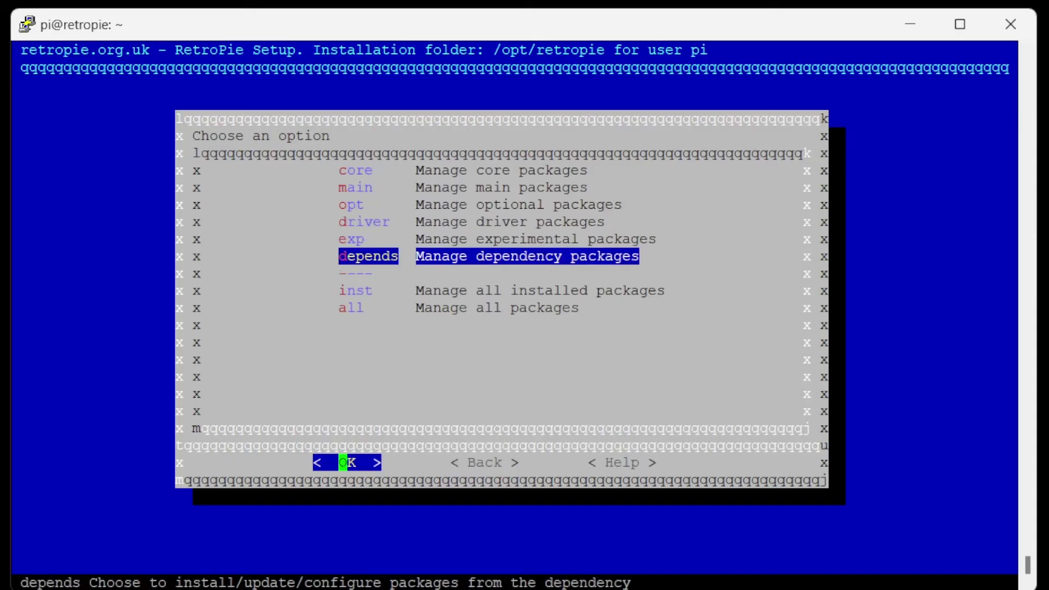
key("Down")
key("Down")
key("Down")
key("Right")
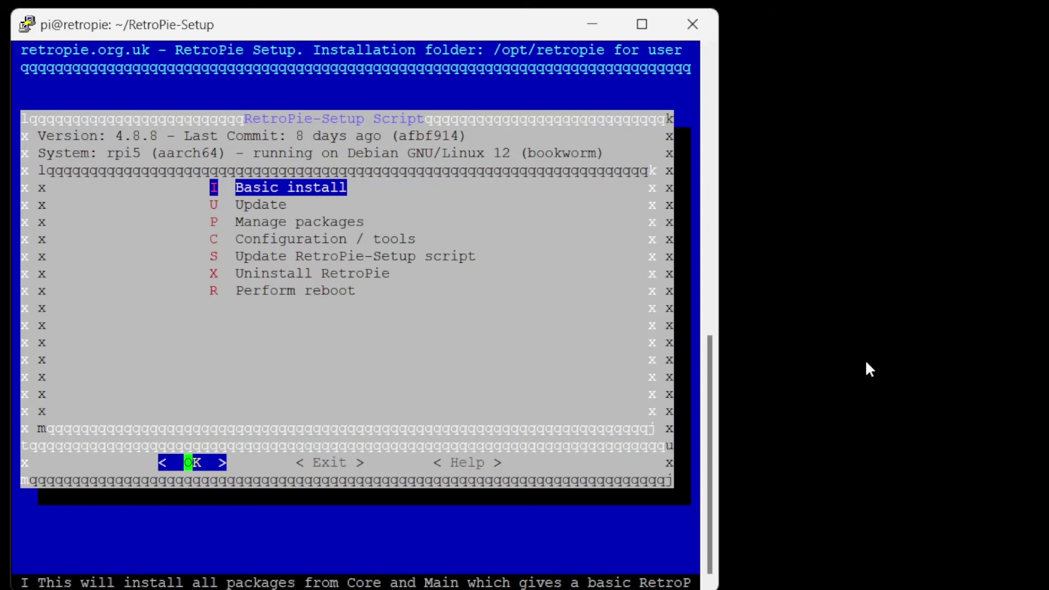
Step: Set autostart in Configuration / tools to Start EmulationStation at boot, then return to the main menu
key("Down")
key("Down")
key("Down")
key("Return")
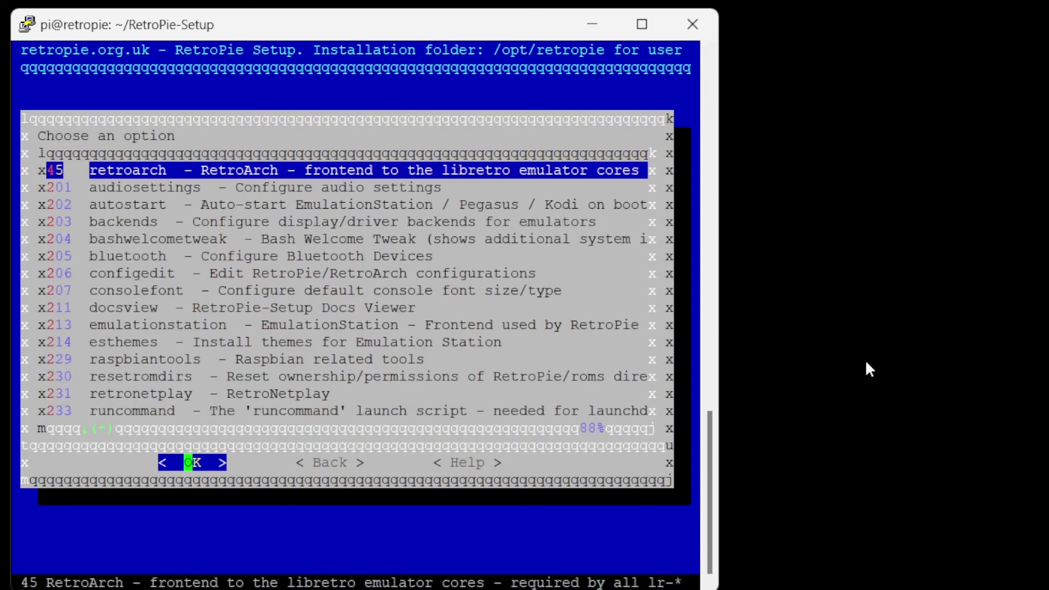
key("Down")
key("Down")
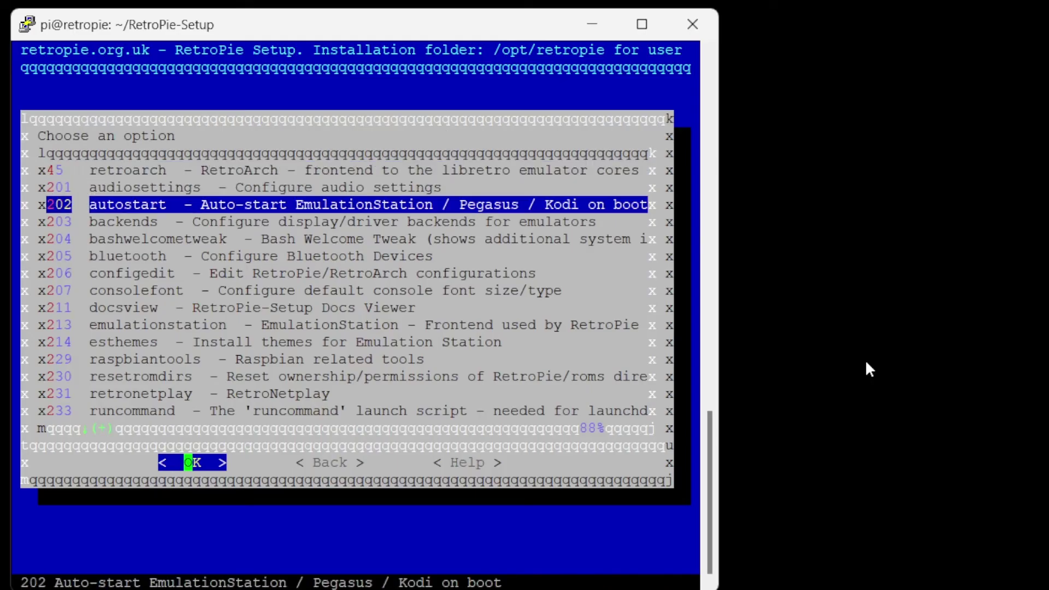
key("Return")
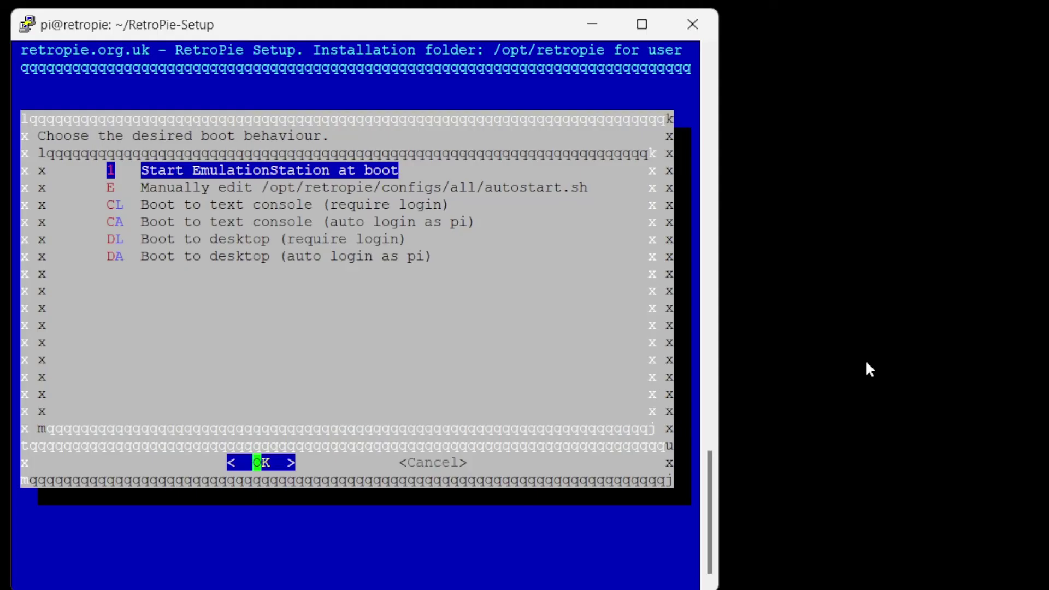
key("Return")
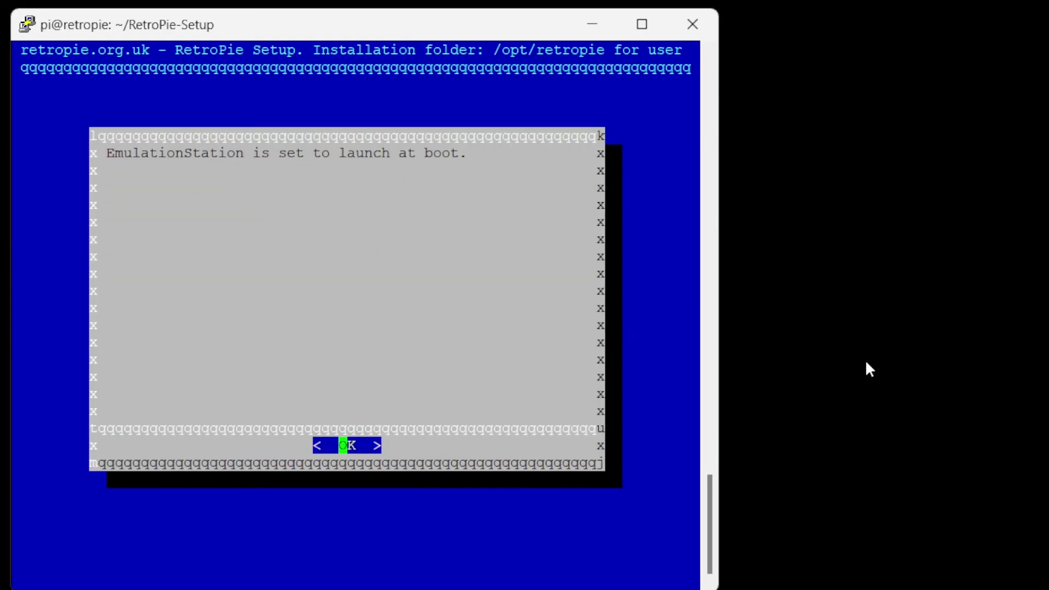
key("Return")
key("Right")
key("Return")
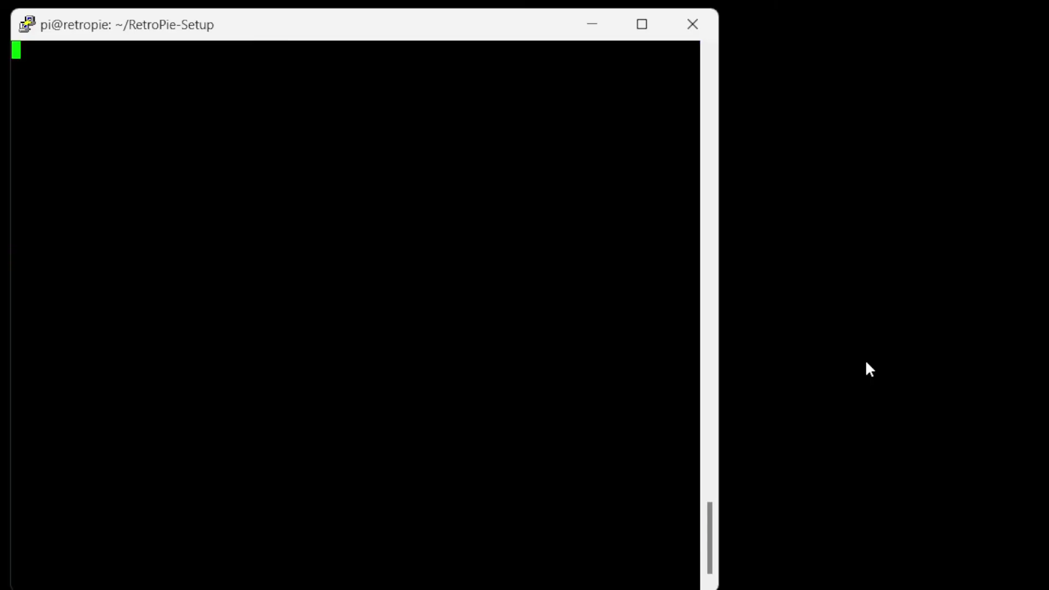
key("Right")
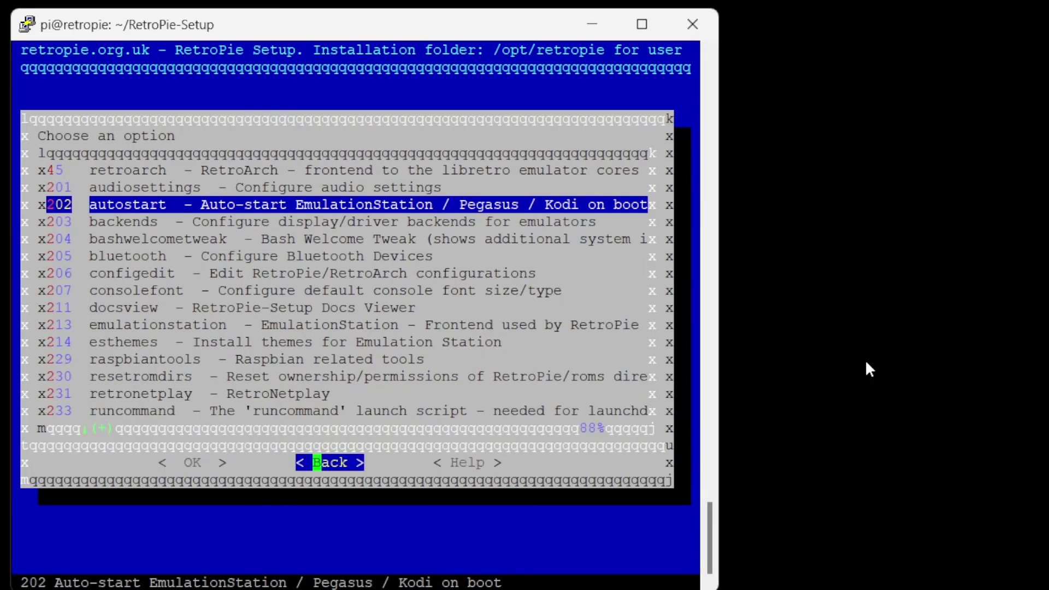
key("Return")
Step: Choose Perform reboot and confirm Yes to restart the Raspberry Pi
key("Down")
key("Down")
key("Down")
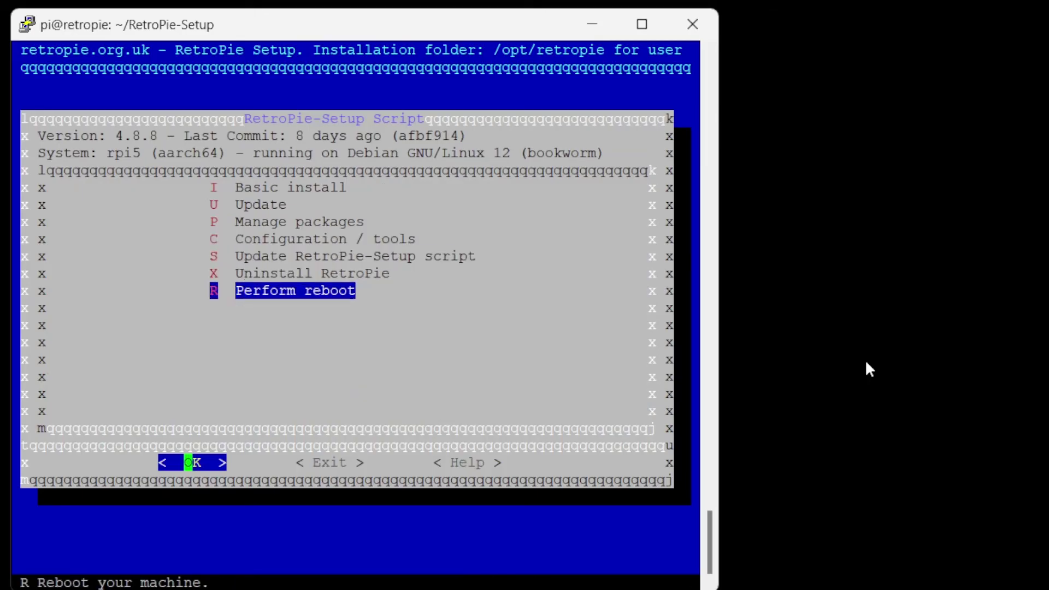
key("Return")
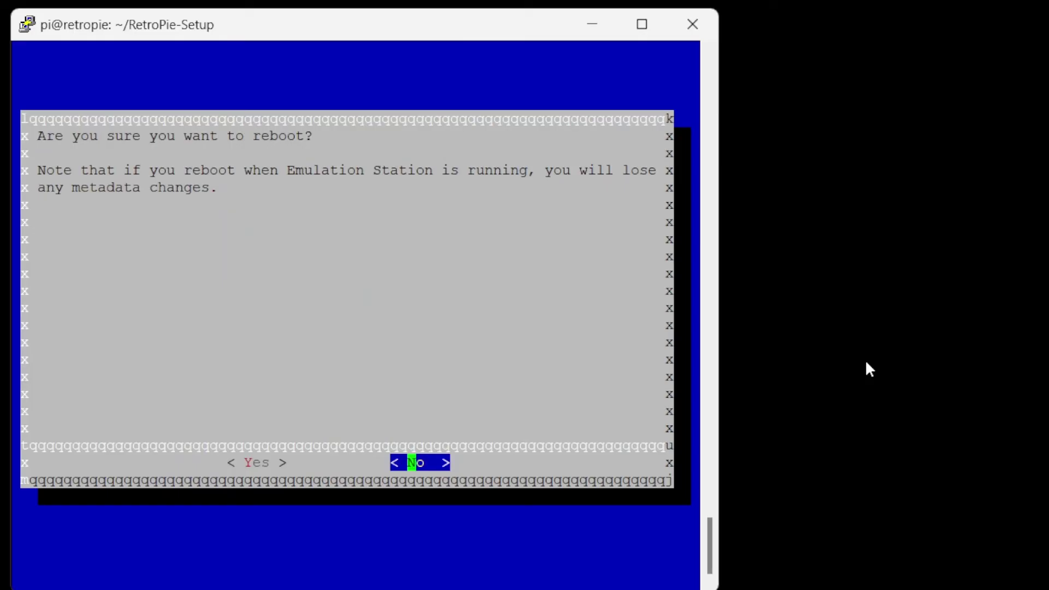
key("Left")
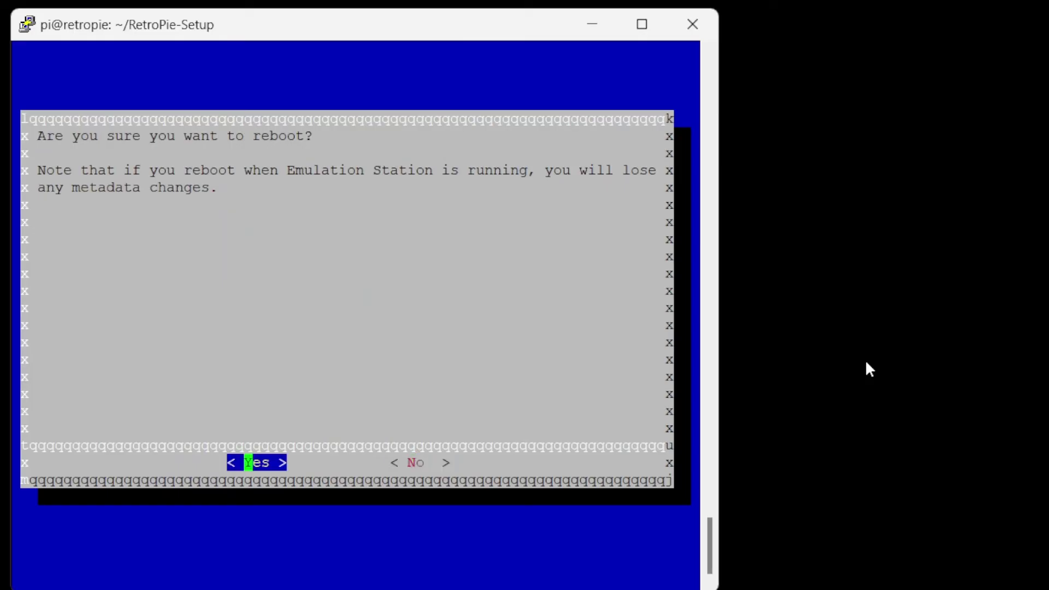
key("Return")
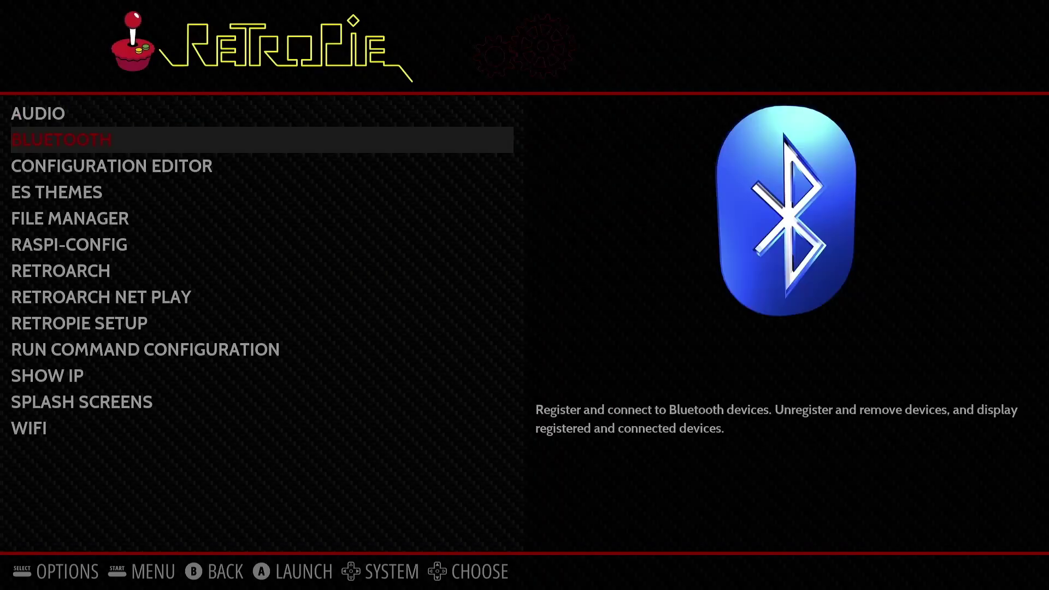
key("Down")
key("Down")
key("Down")
Step: Scroll the RetroPie configuration entries, then go back to the system view
key("Escape")
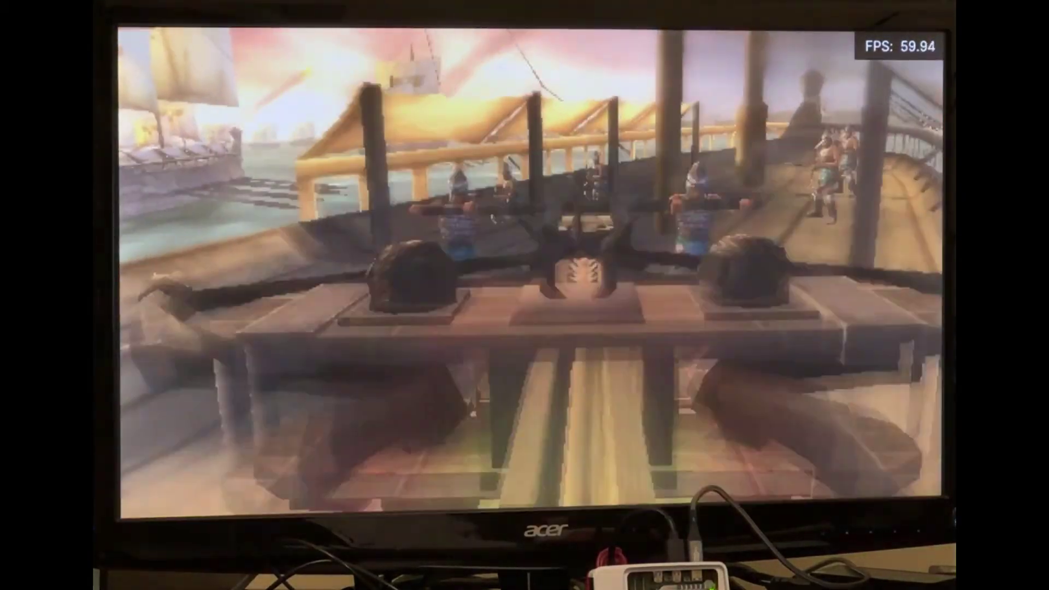
Step: Pause the running action game to bring up its pause menu
key("Escape")
key("Escape")
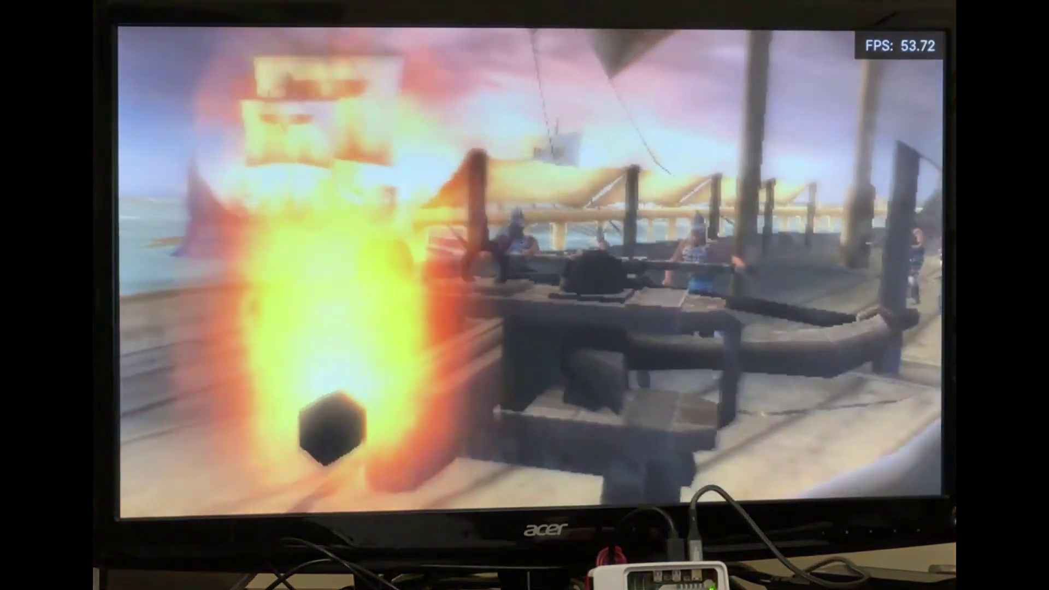